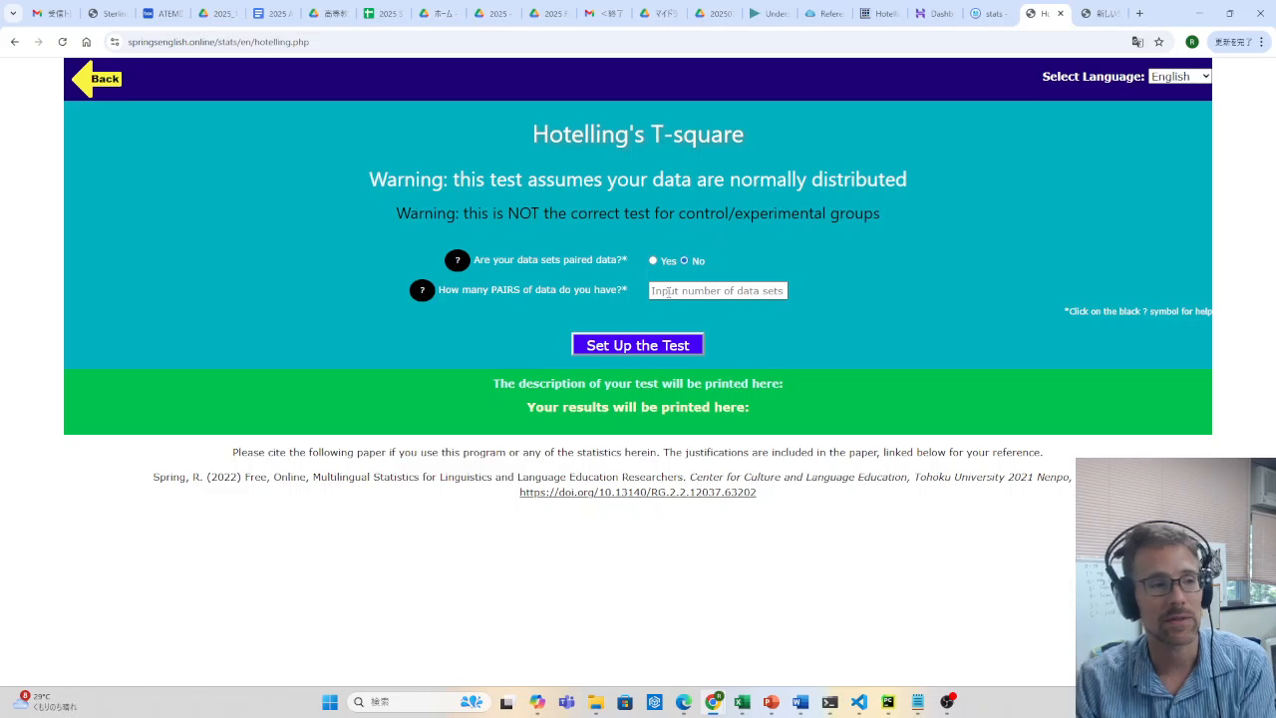
Set the number of data pairs to 3 and set up the Hotelling's T-square test
click(712, 285)
click(728, 369)
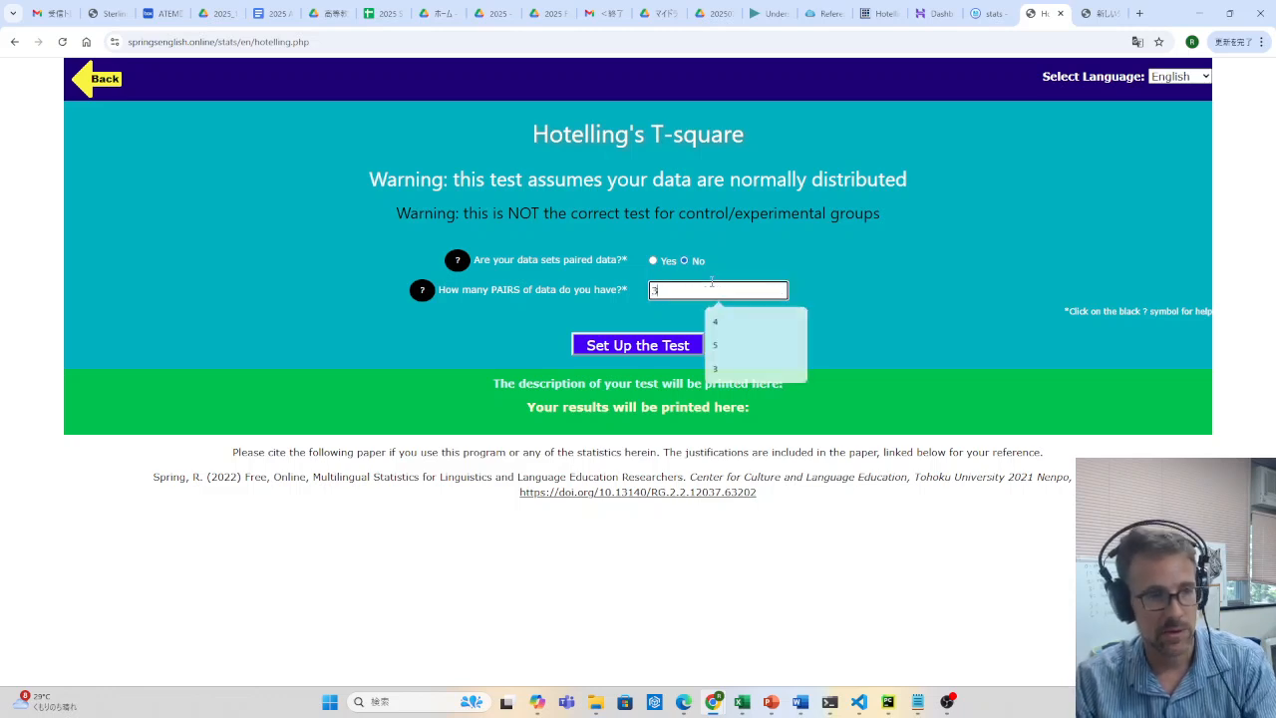
click(698, 345)
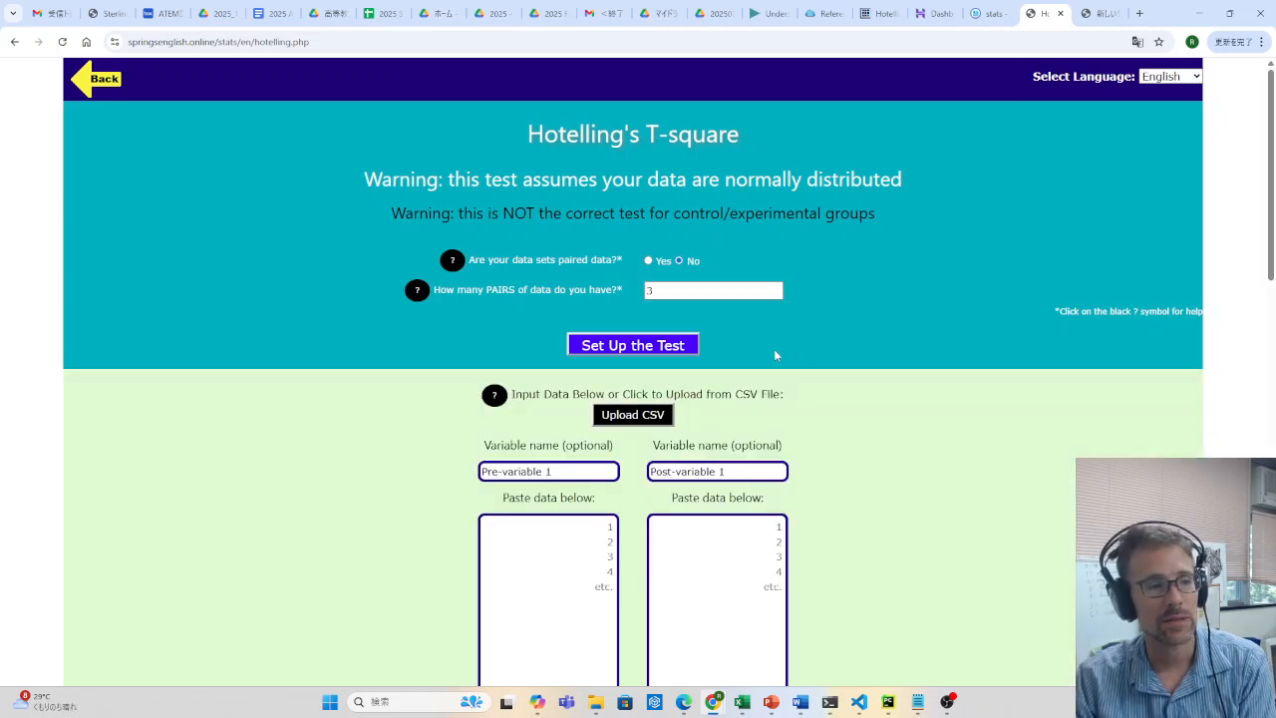
scroll(585, 275, down, 2)
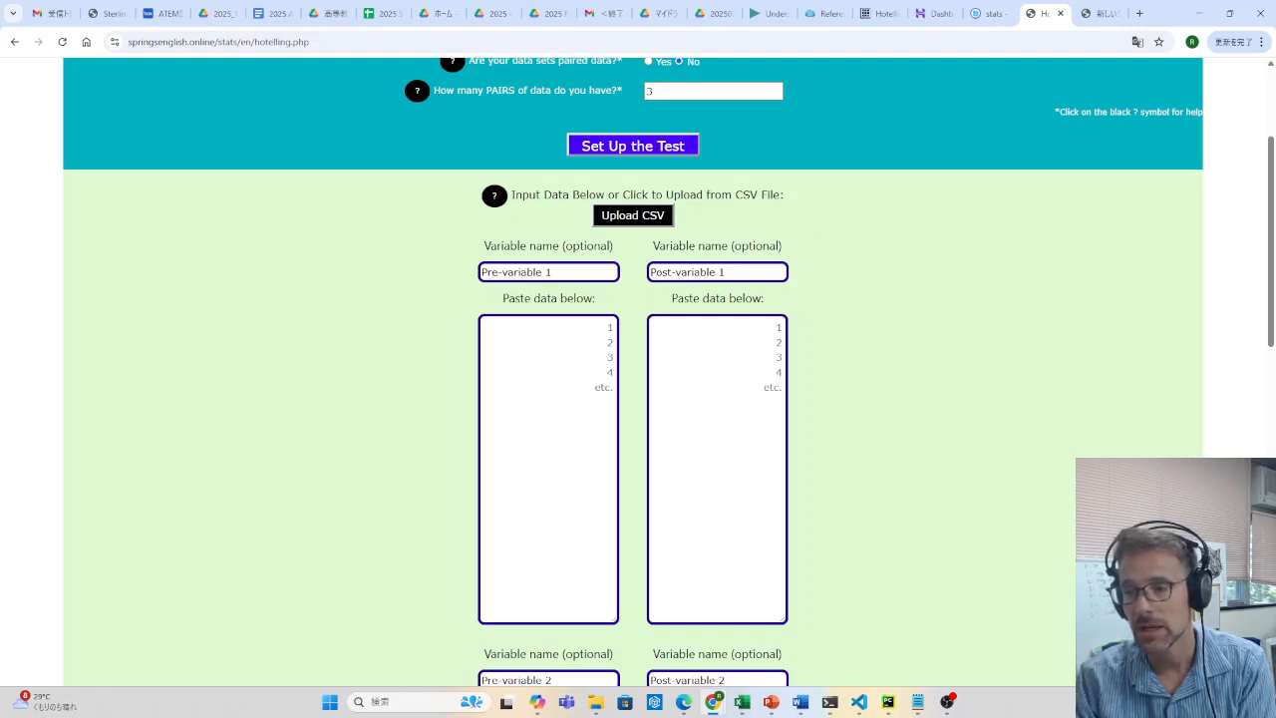
Switch to the hotelInd2 workbook in Excel and rename the two Fever headers in A1 and B1 as FeverPre and FeverPost
click(741, 701)
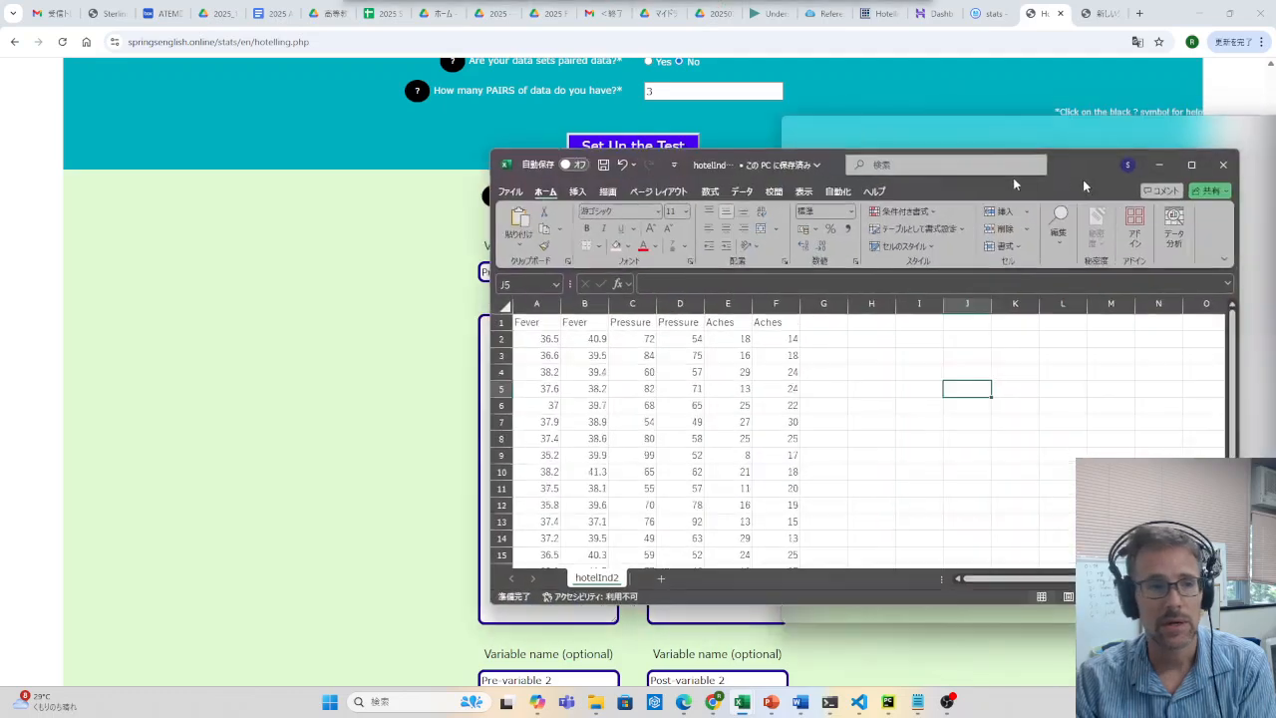
click(445, 315)
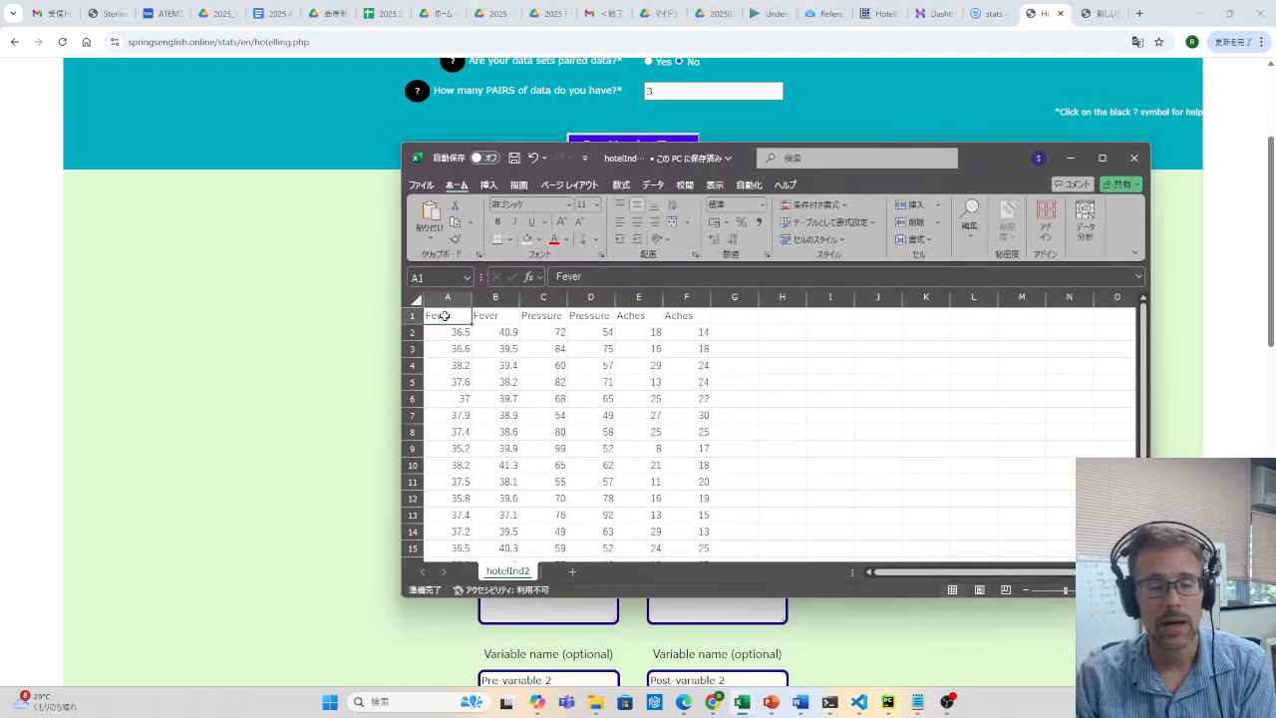
double_click(444, 315)
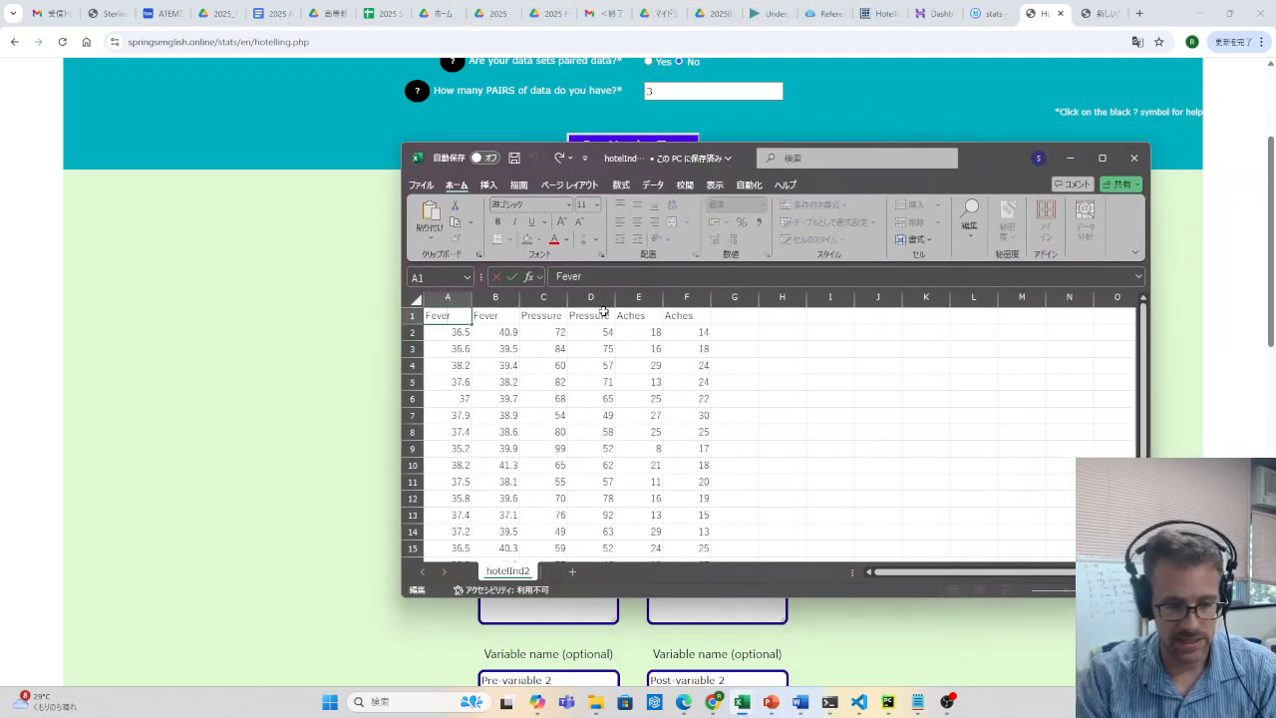
text(Pre)
key(Tab)
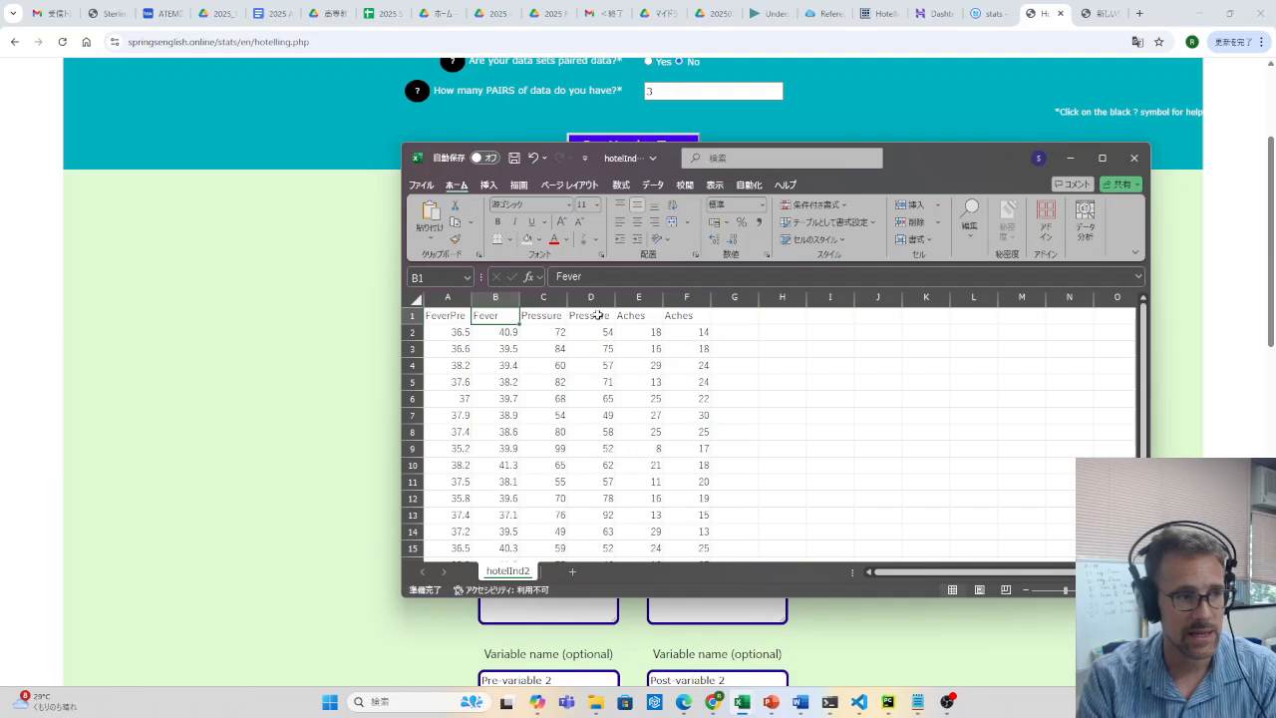
double_click(508, 317)
text(P)
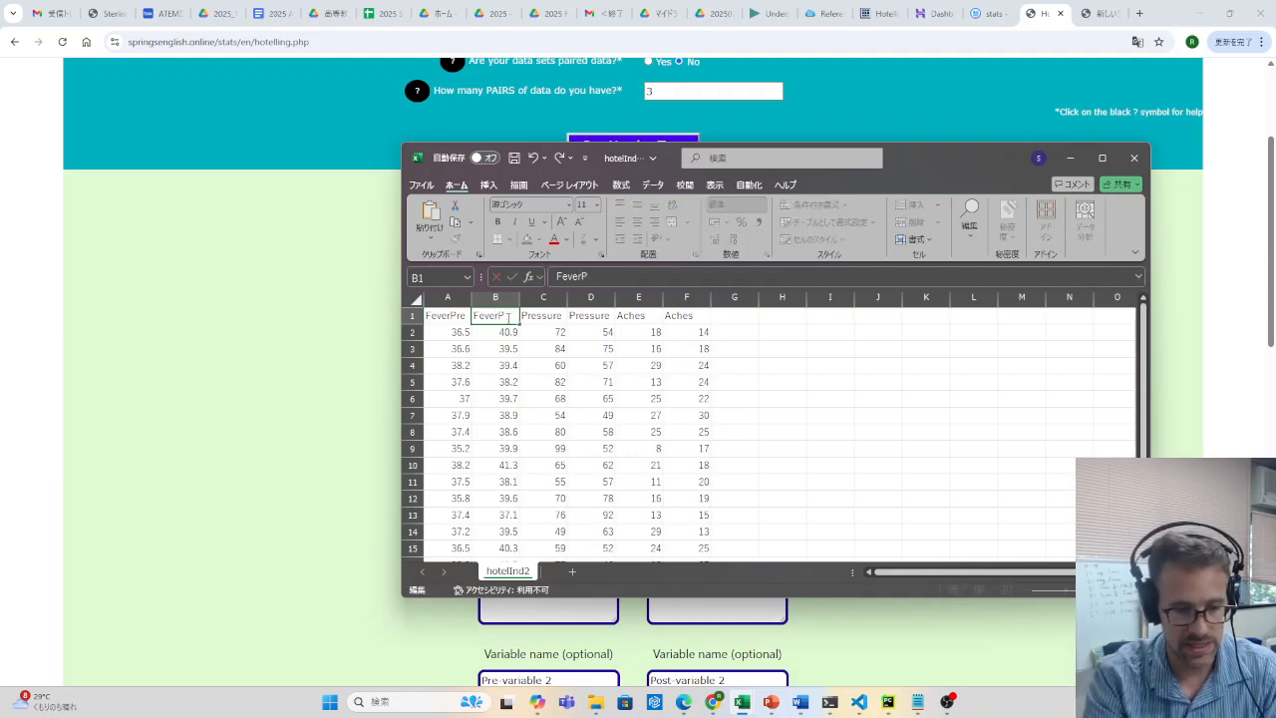
text(ost)
key(Return)
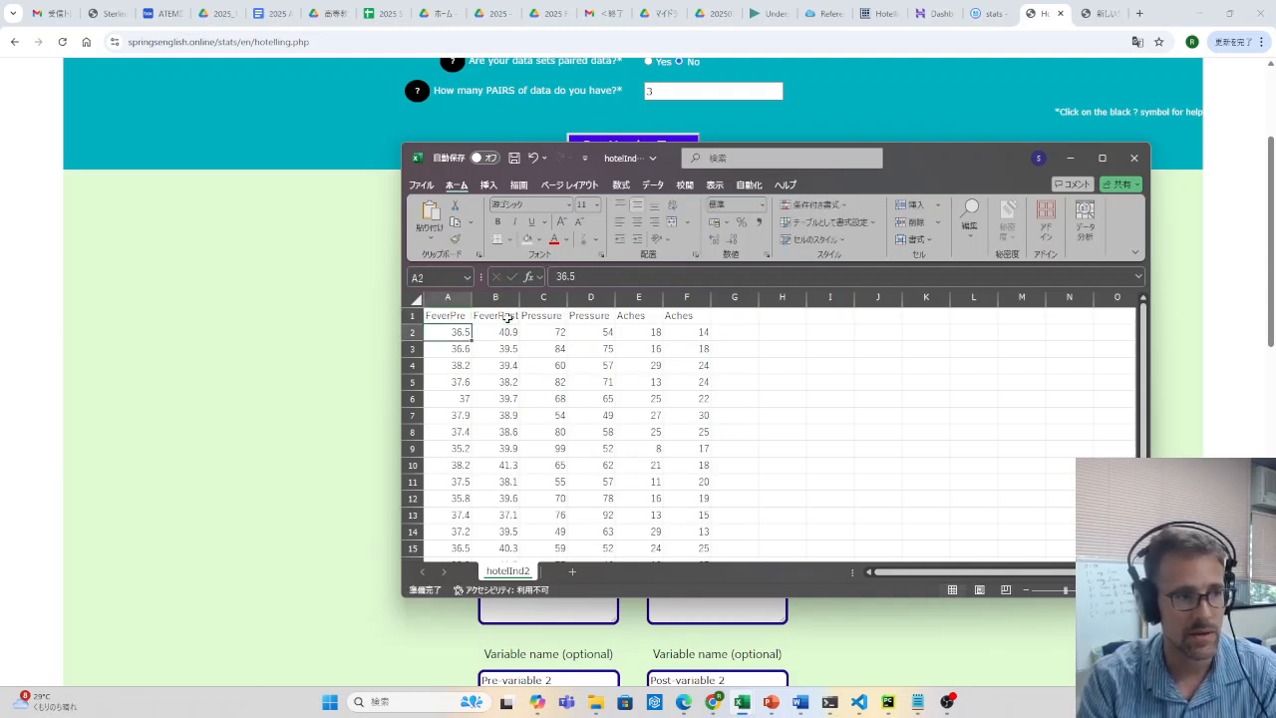
Examine how the Fever and Pressure header cells in row 1 are arranged as adjacent pairs
click(508, 317)
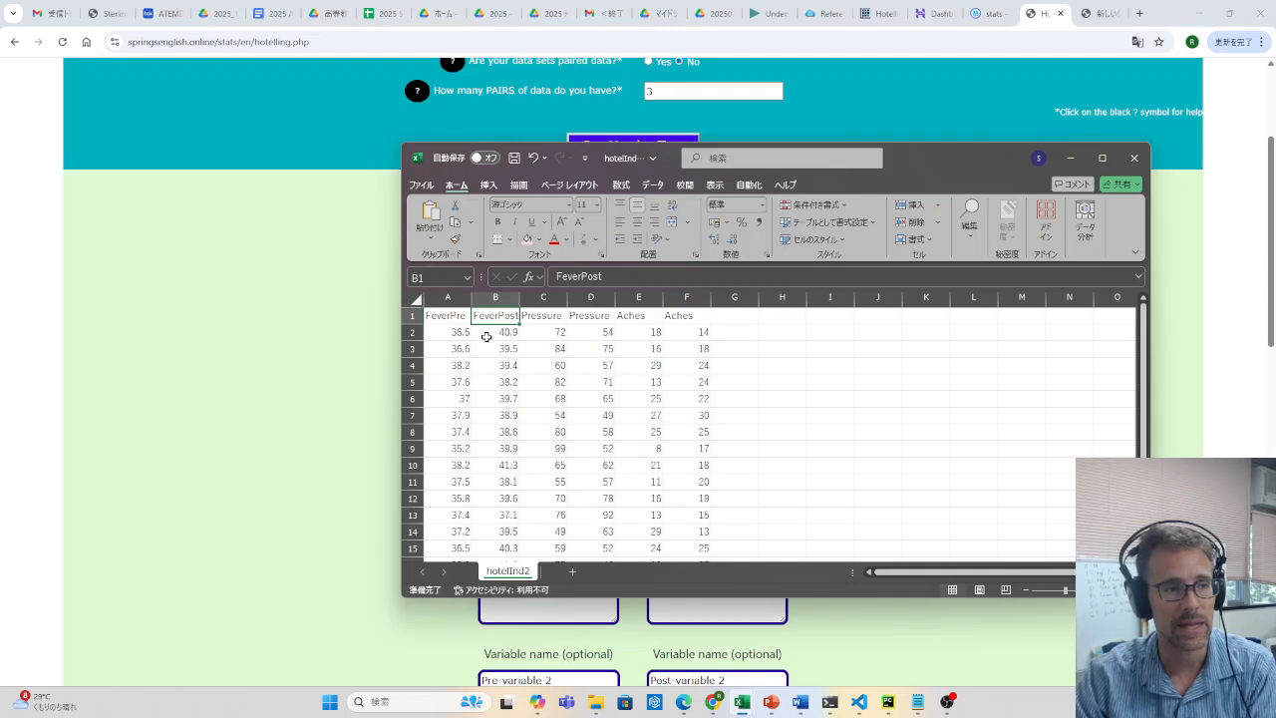
click(453, 317)
click(511, 317)
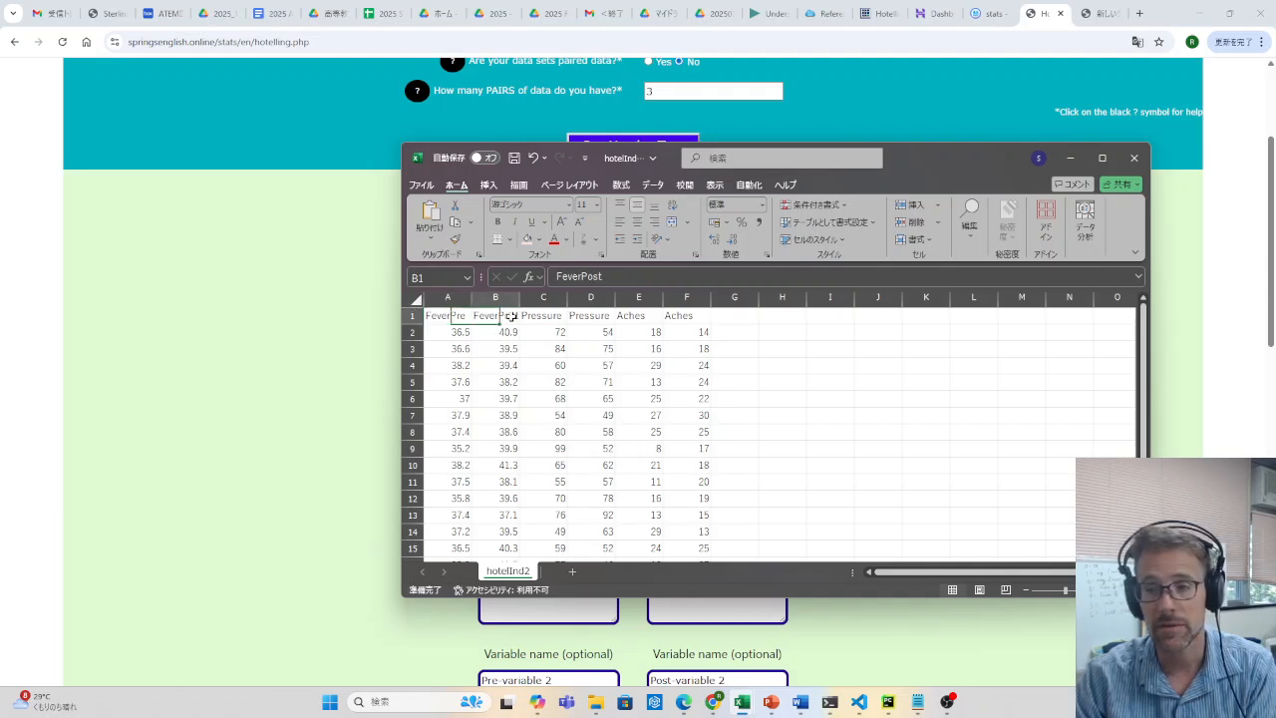
click(451, 318)
click(504, 318)
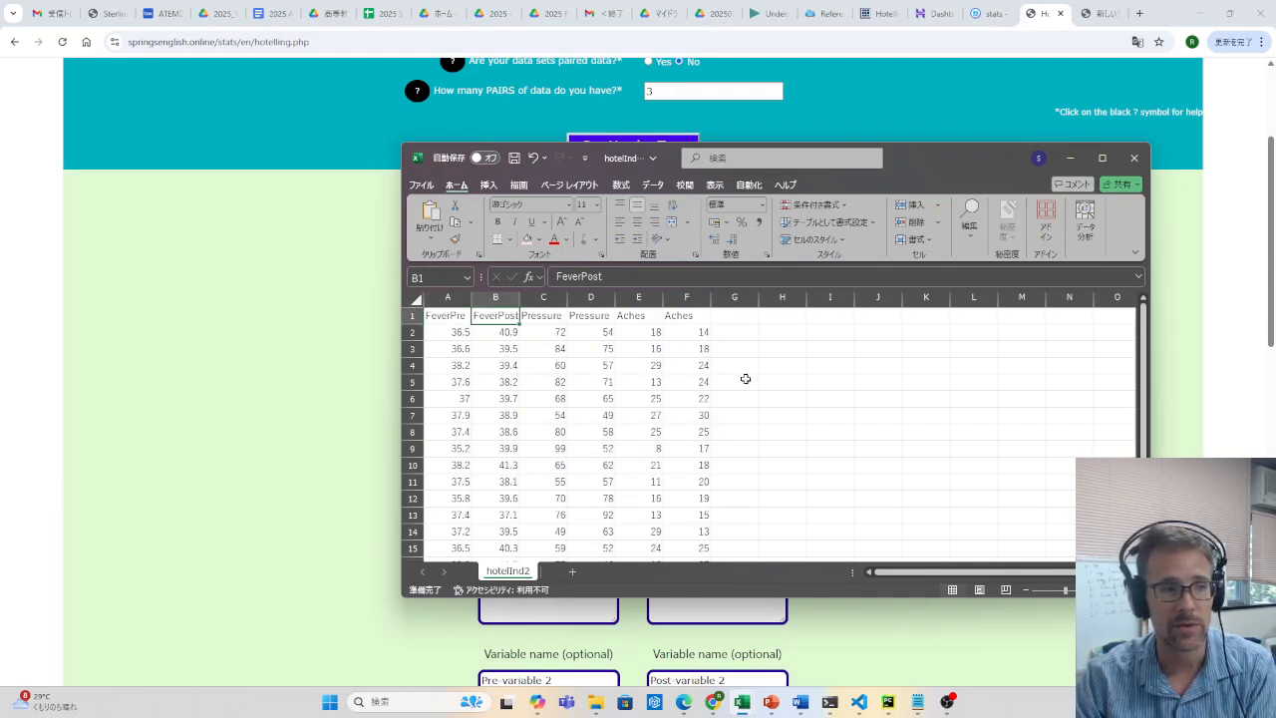
click(445, 317)
click(493, 317)
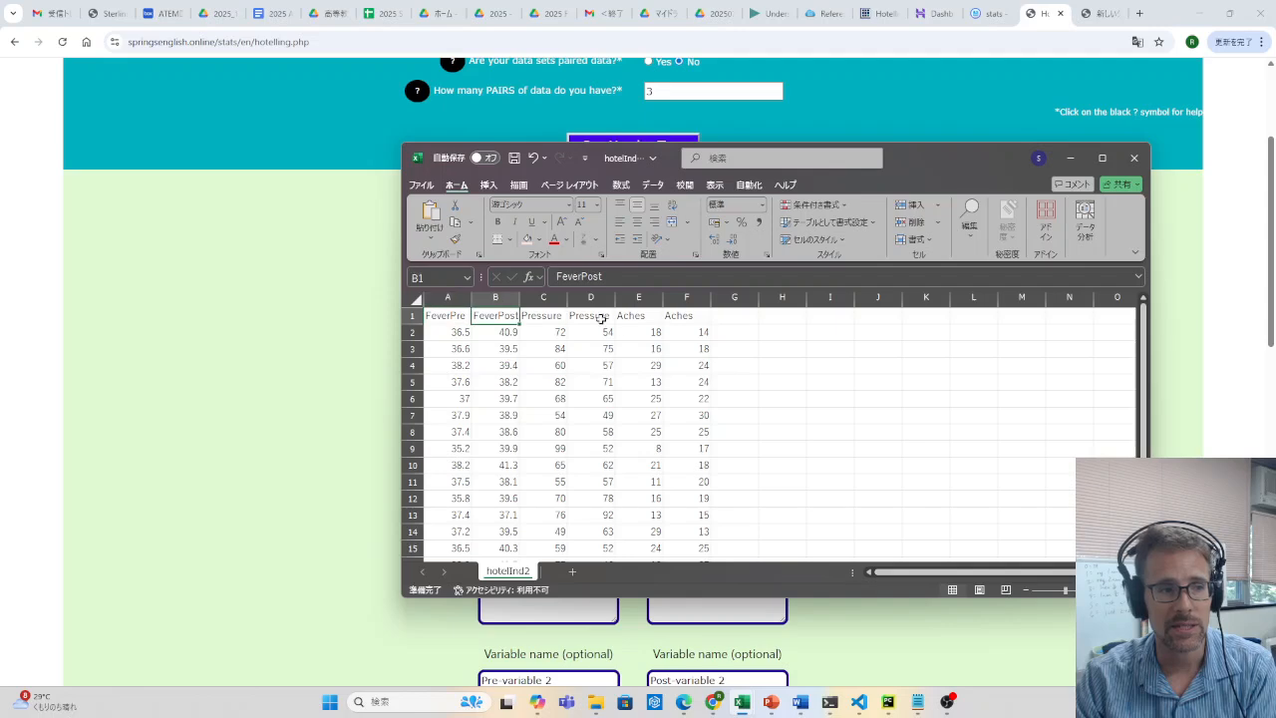
click(552, 316)
click(592, 317)
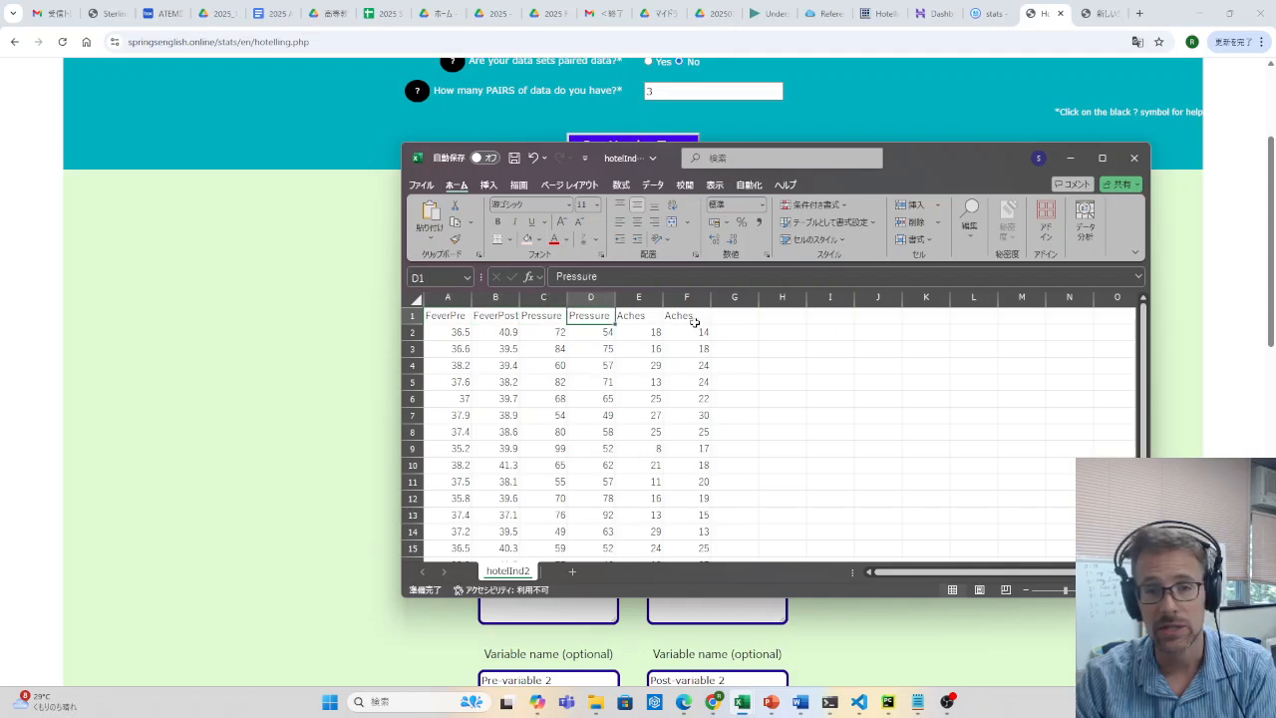
Return to the test page in Chrome and examine the variable name and data fields for all three pairs
click(1071, 160)
click(544, 271)
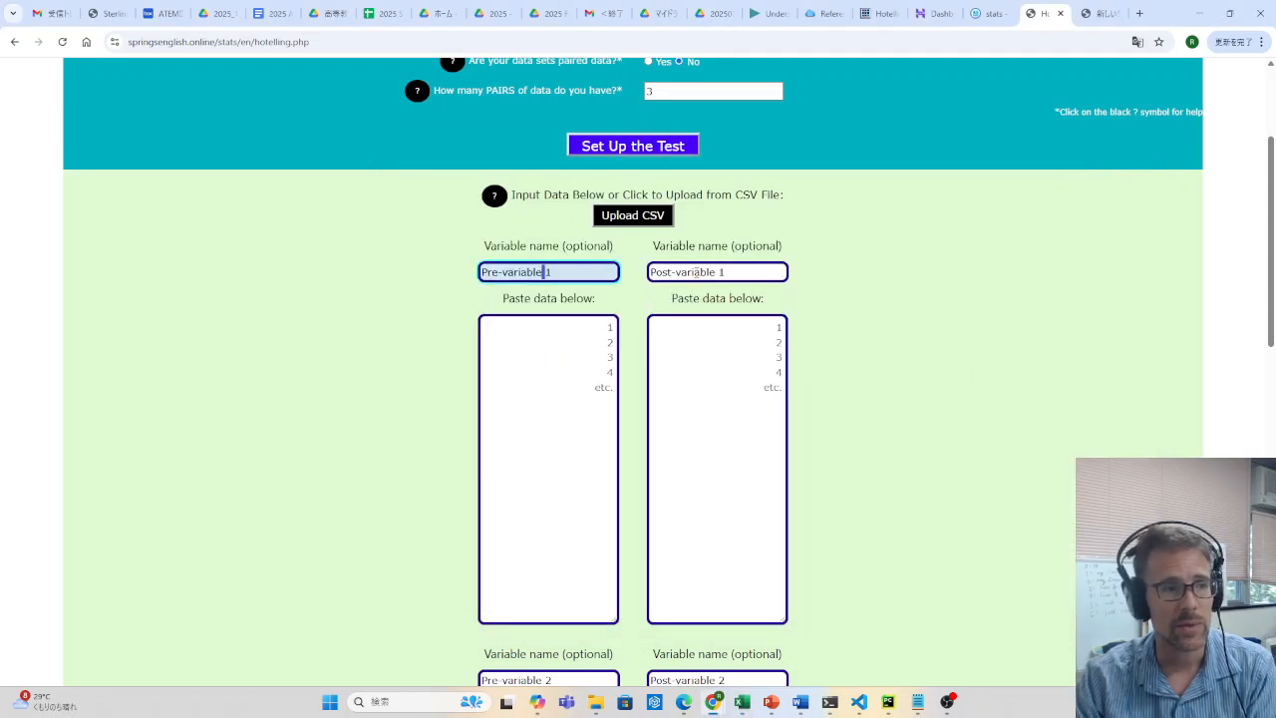
key(Tab)
key(Tab)
key(Tab)
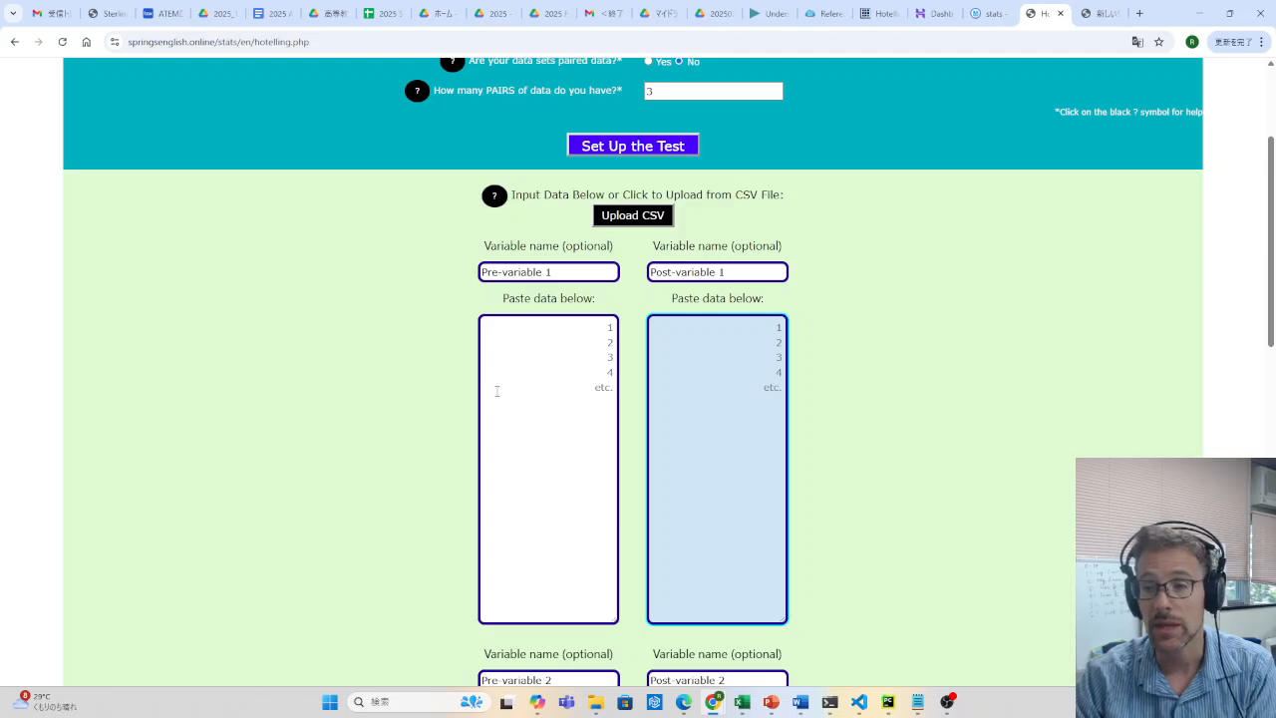
scroll(496, 388, down, 7)
click(539, 376)
scroll(539, 376, down, 3)
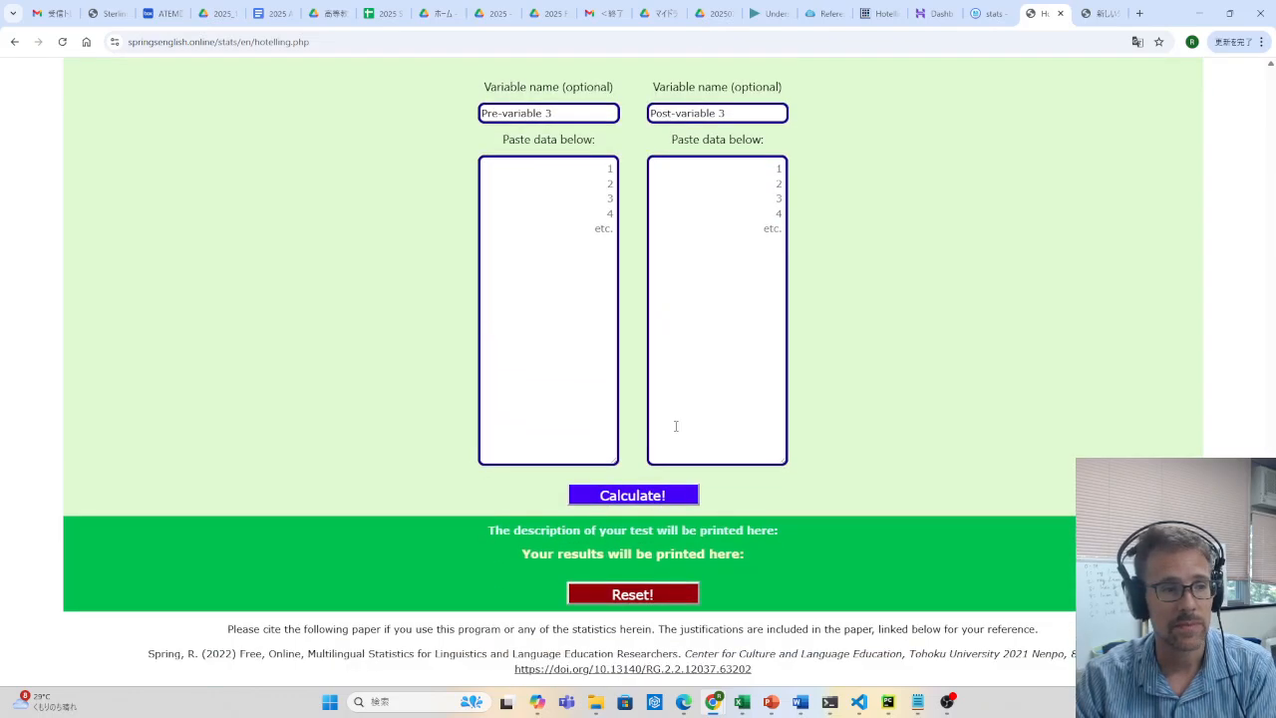
click(634, 491)
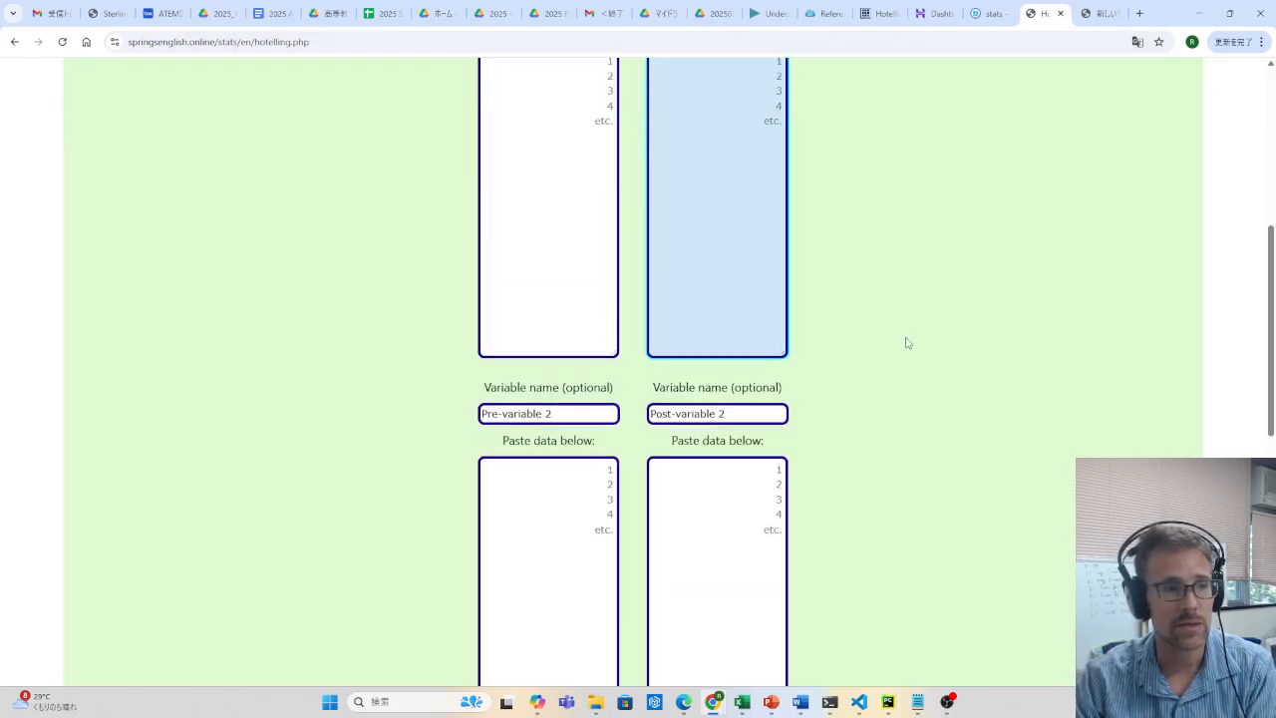
scroll(906, 342, up, 5)
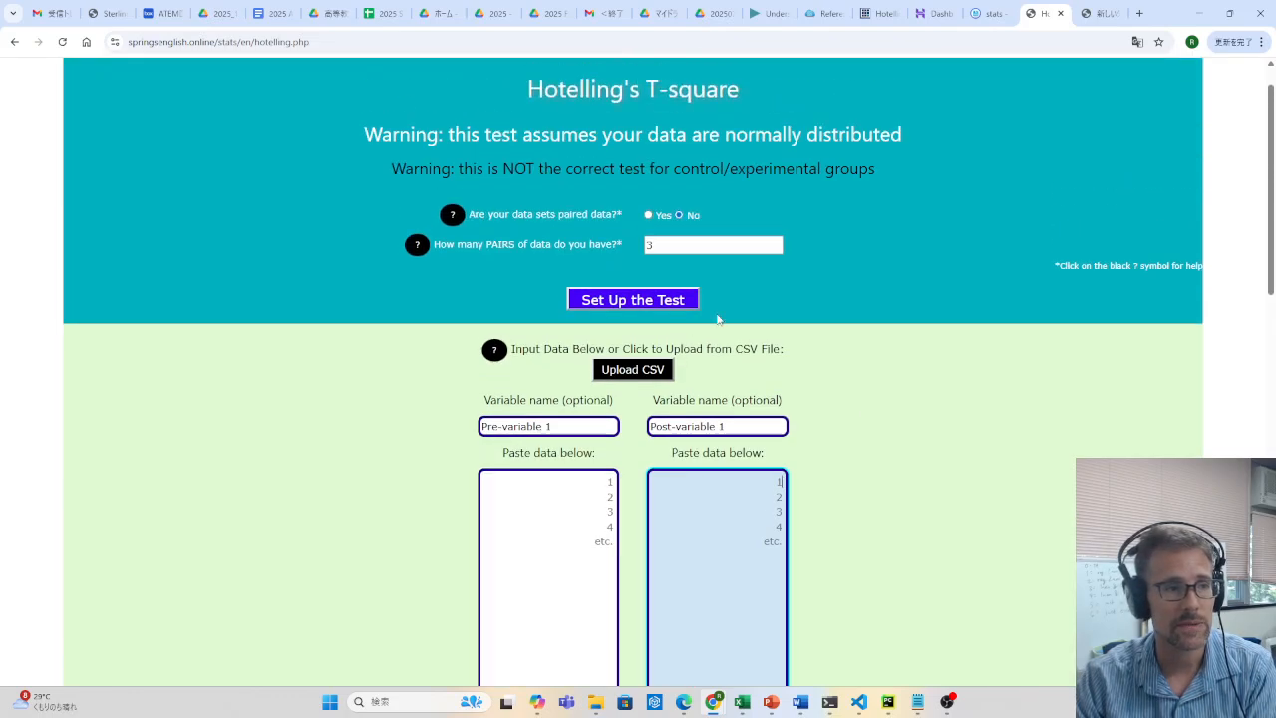
Upload the hotelInd2.csv file from the Downloads folder as the test data
click(667, 372)
click(159, 126)
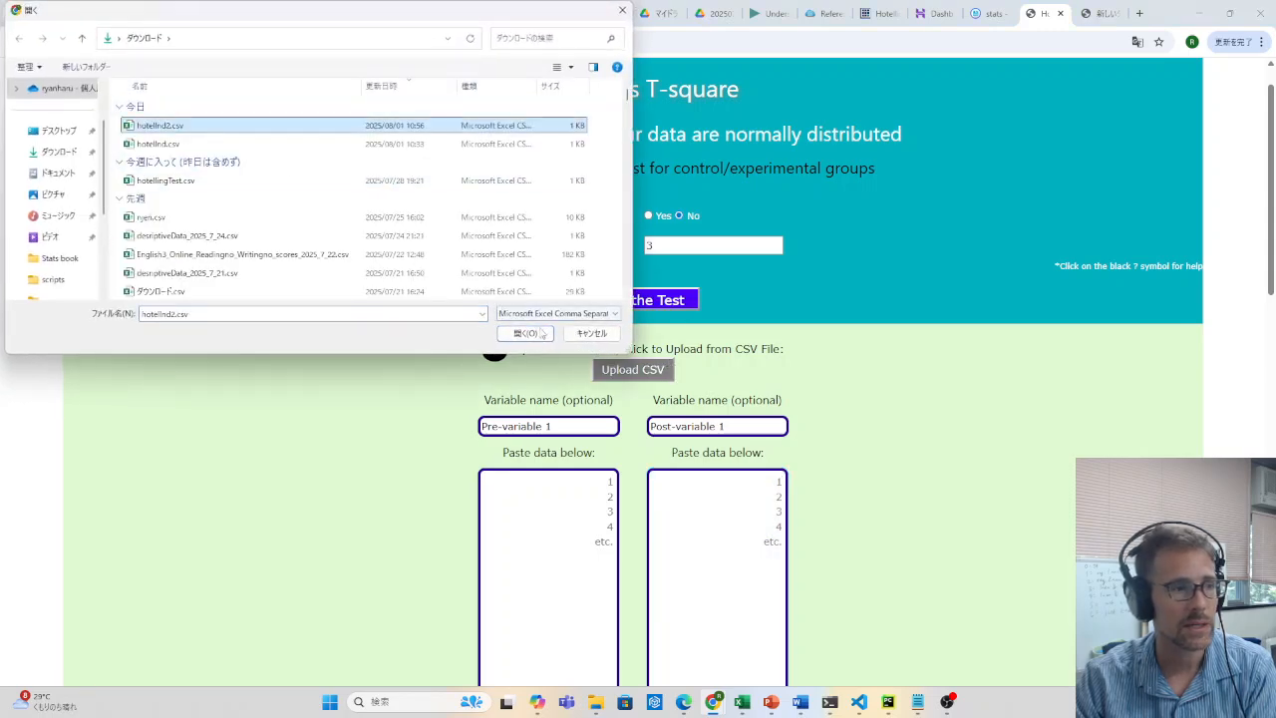
click(528, 334)
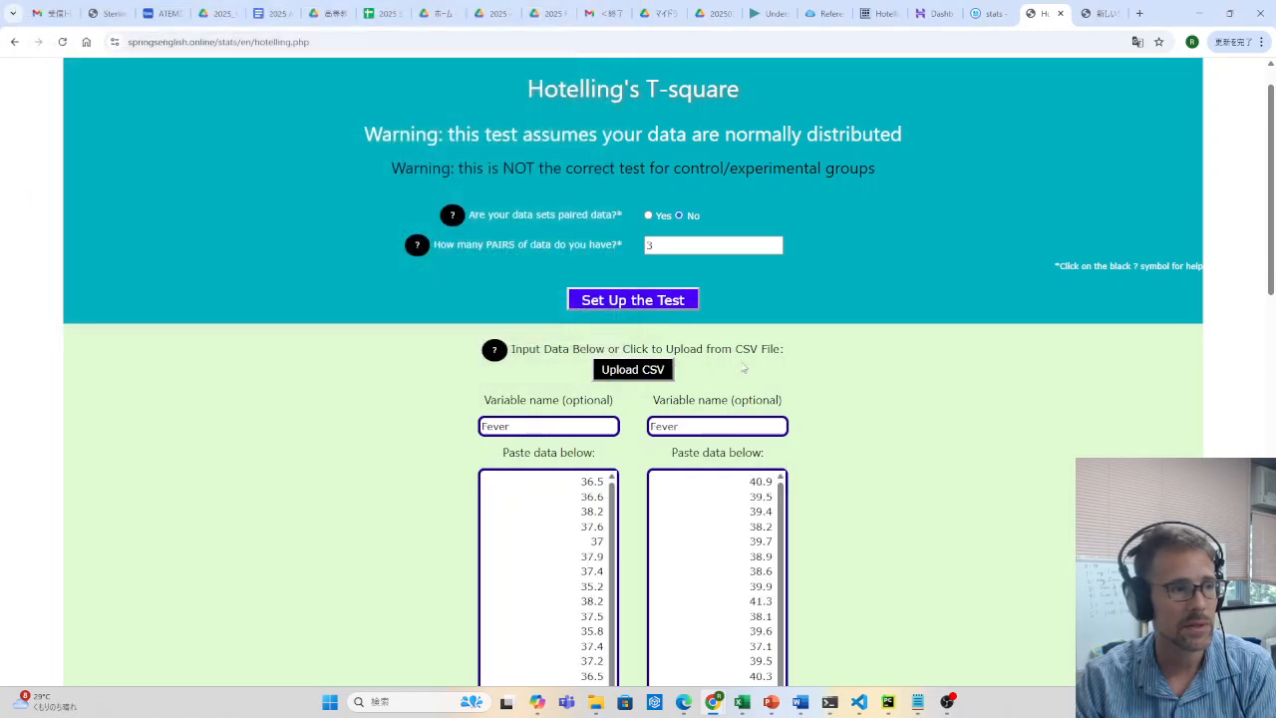
Calculate the Hotelling's T-square test on the uploaded data and bring up its results
scroll(897, 439, down, 5)
click(646, 626)
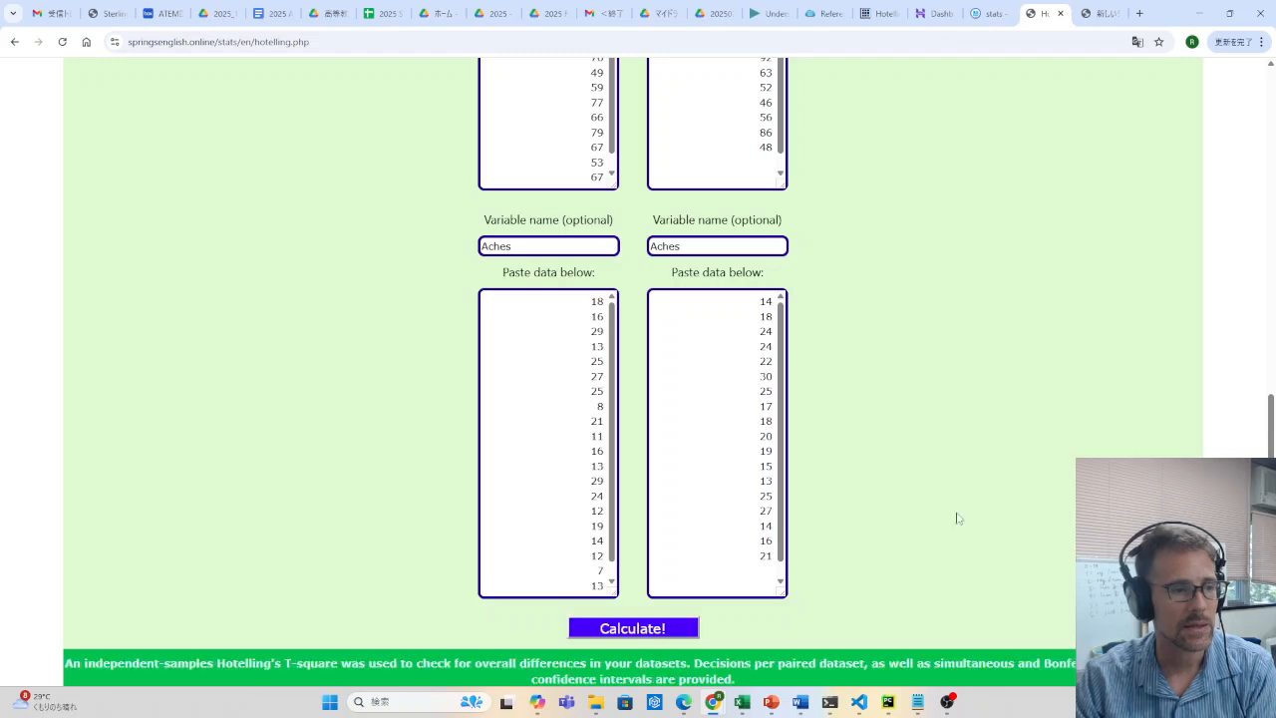
scroll(956, 515, down, 3)
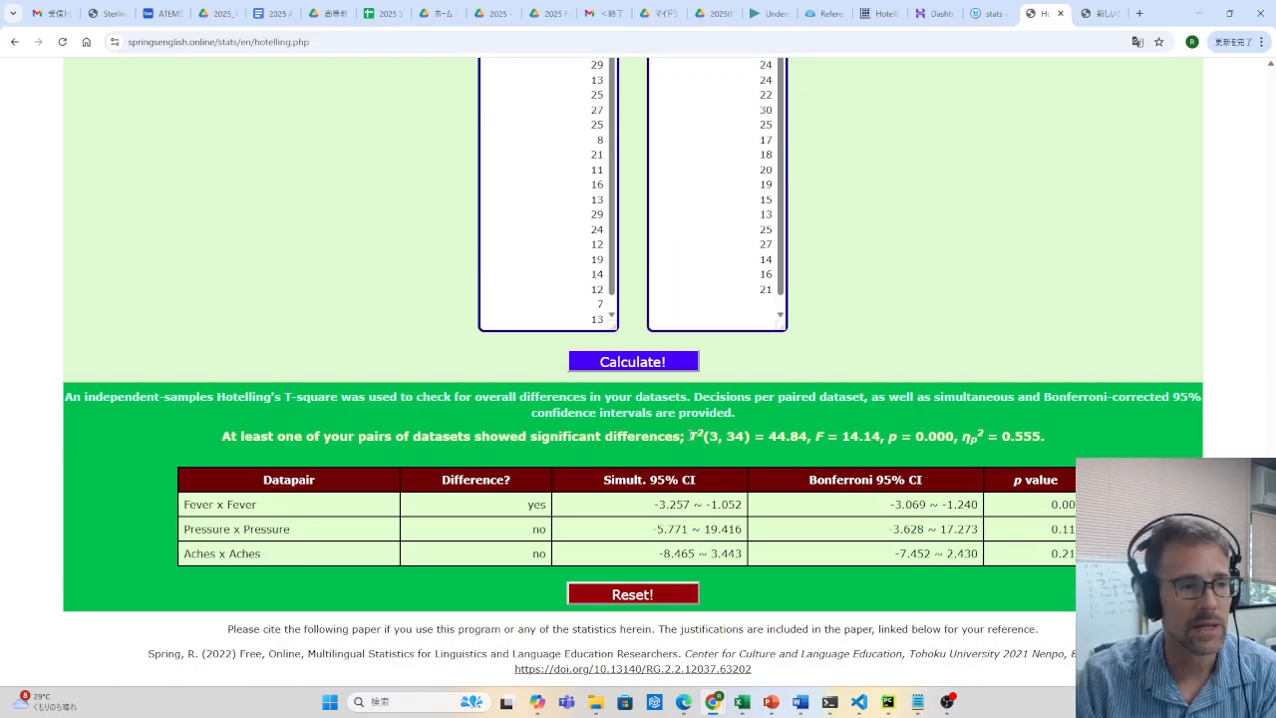
Examine the overall T², F, p and partial eta-squared statistics in the result line
drag(689, 436, 810, 435)
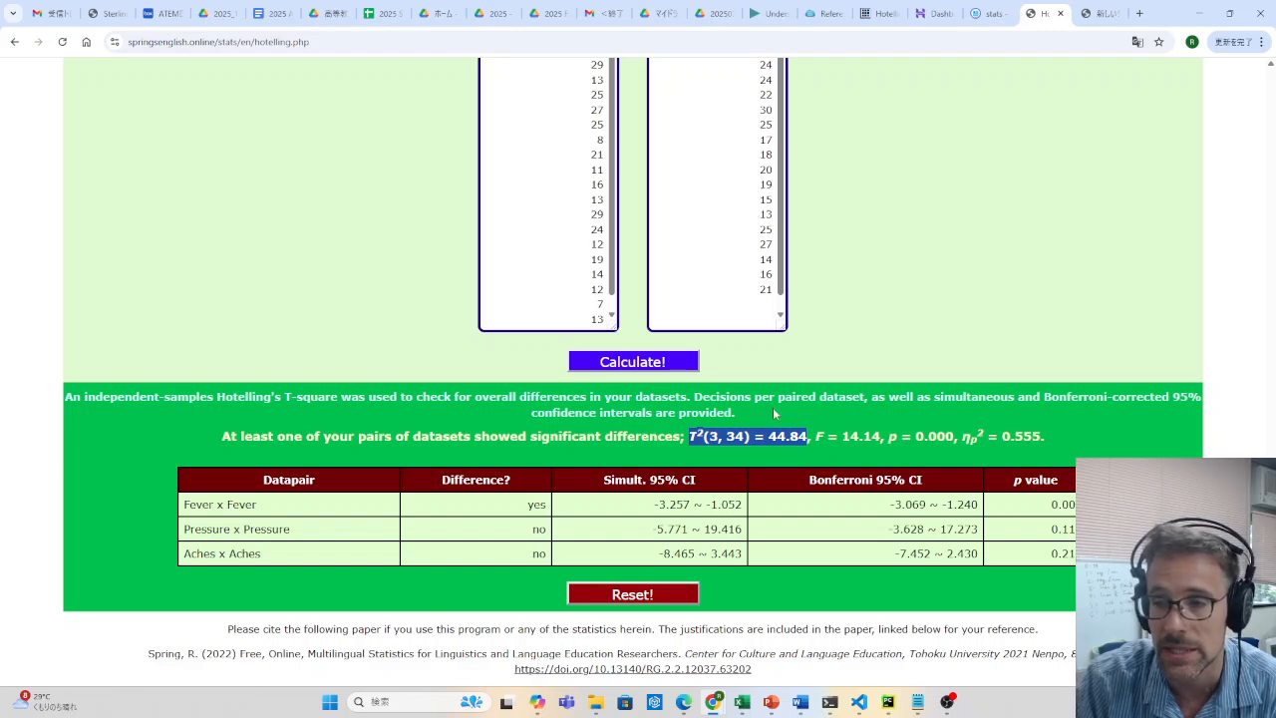
drag(825, 435, 959, 431)
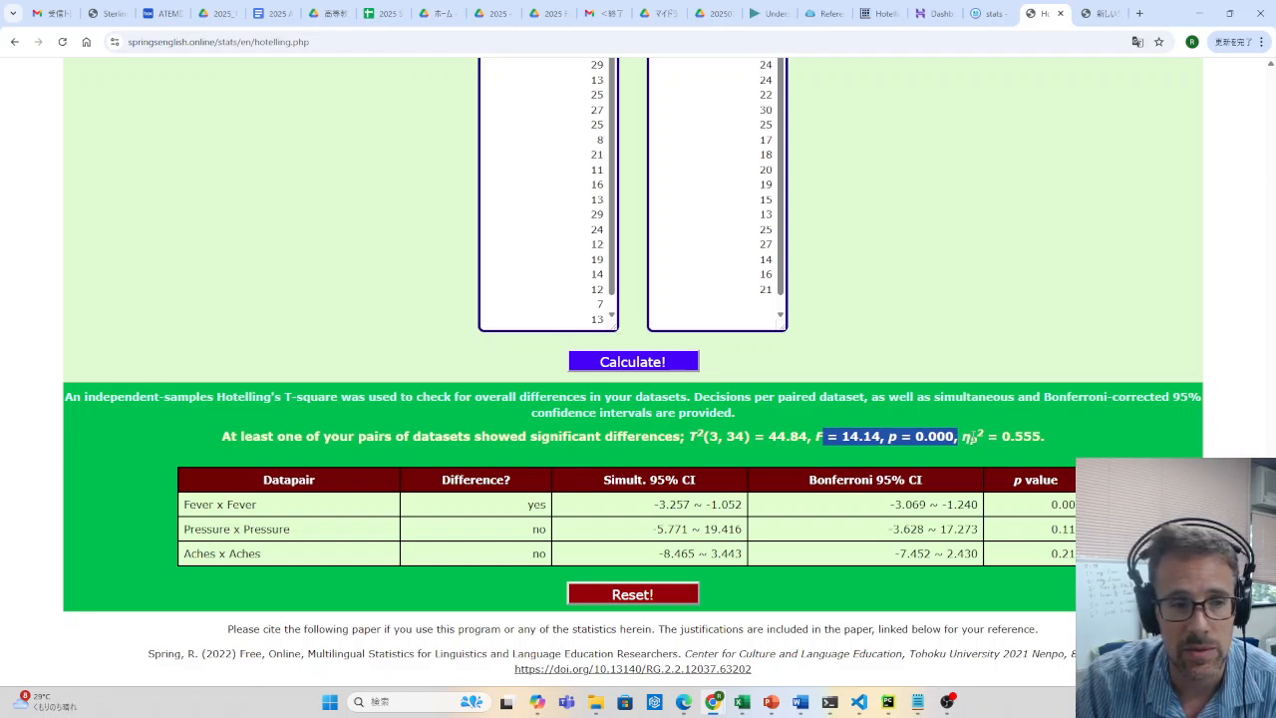
drag(963, 435, 1043, 435)
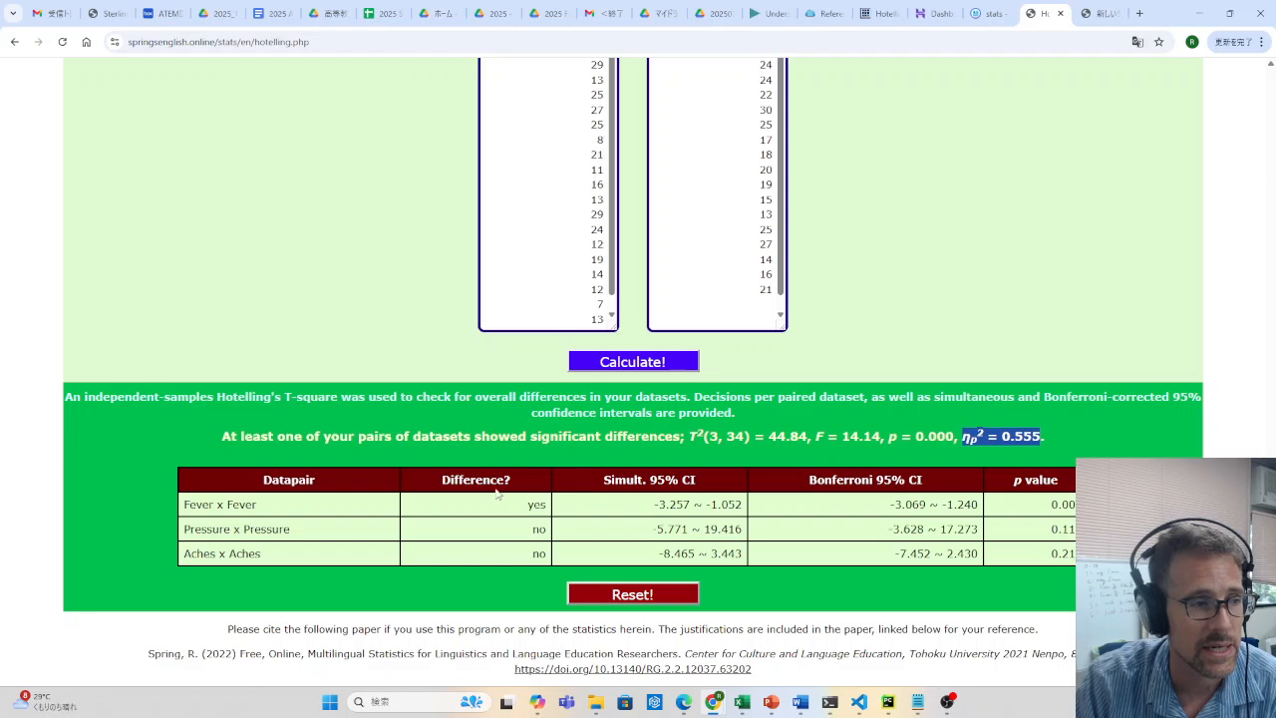
Examine the difference decisions, p values and Bonferroni 95% confidence intervals in the data pair table
drag(476, 479, 546, 543)
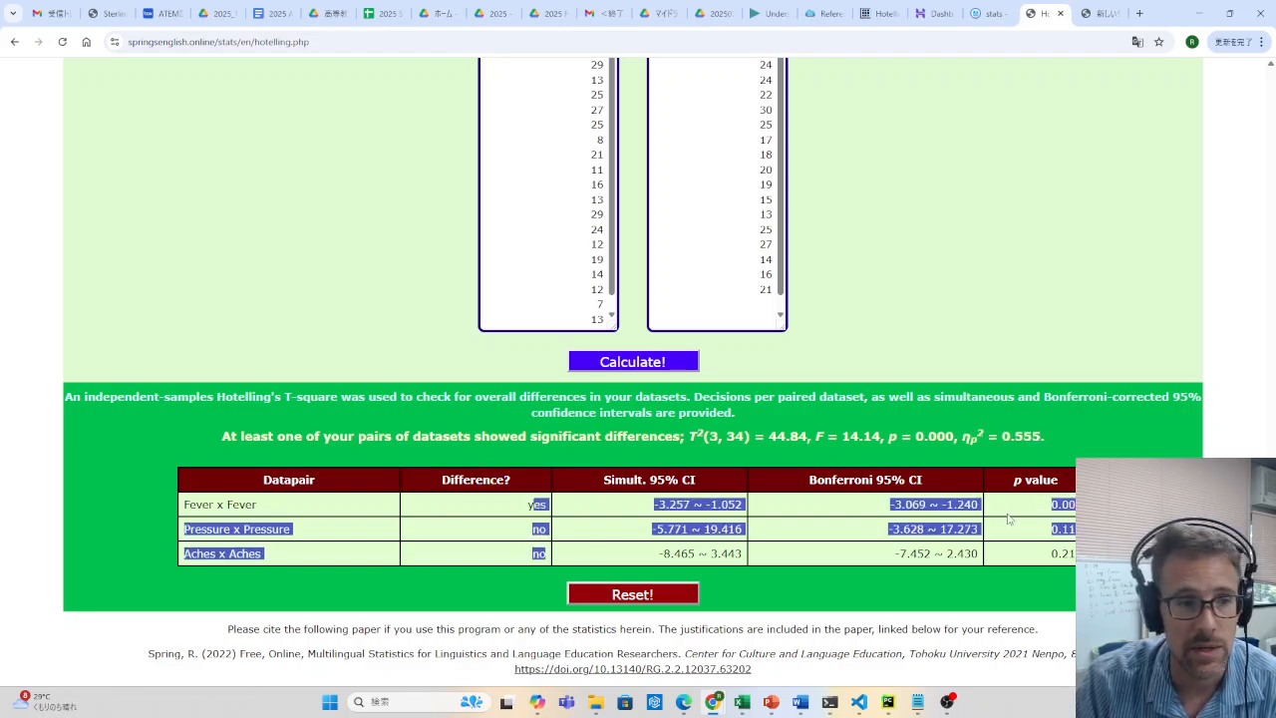
drag(1057, 501, 1086, 554)
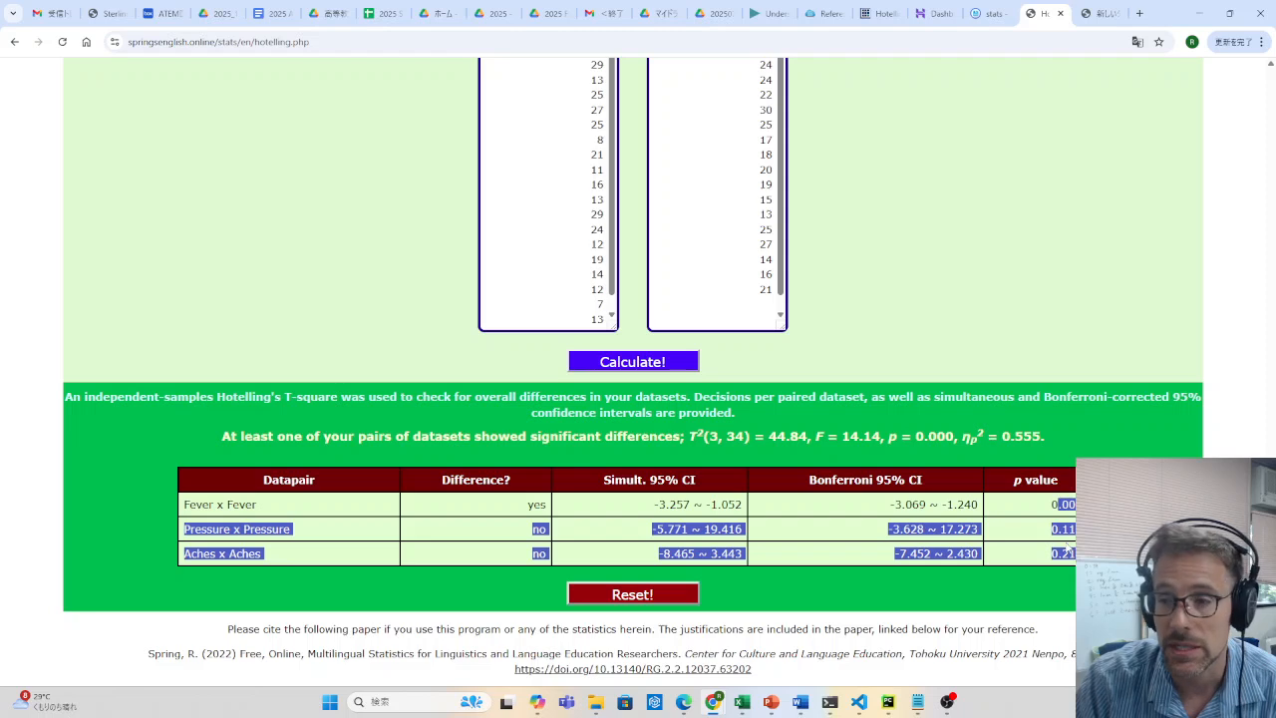
click(988, 522)
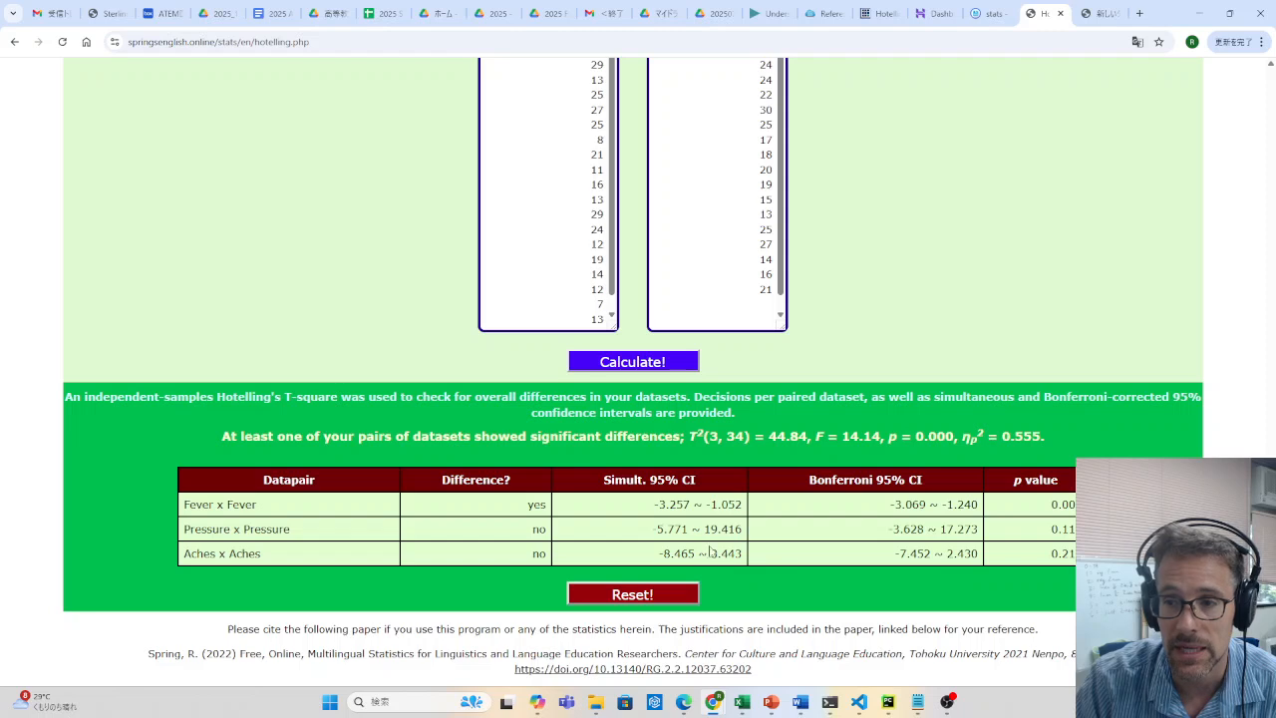
drag(823, 480, 982, 559)
click(971, 549)
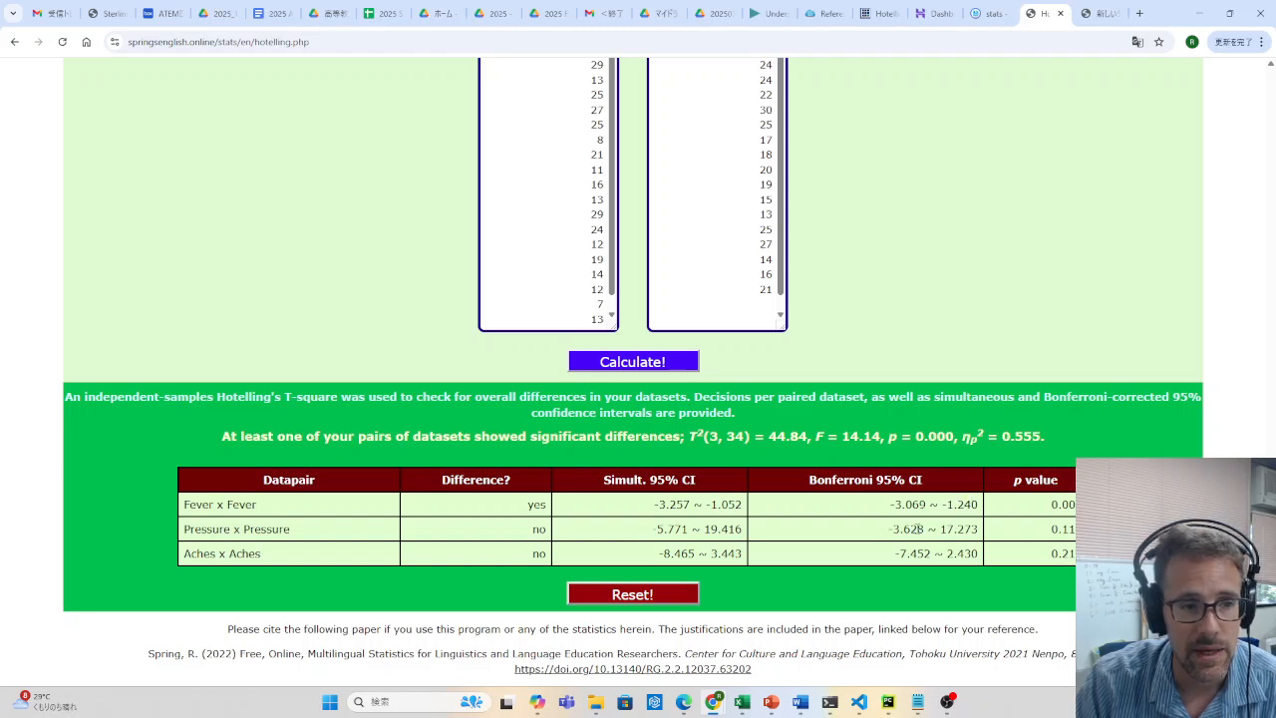
drag(888, 529, 982, 534)
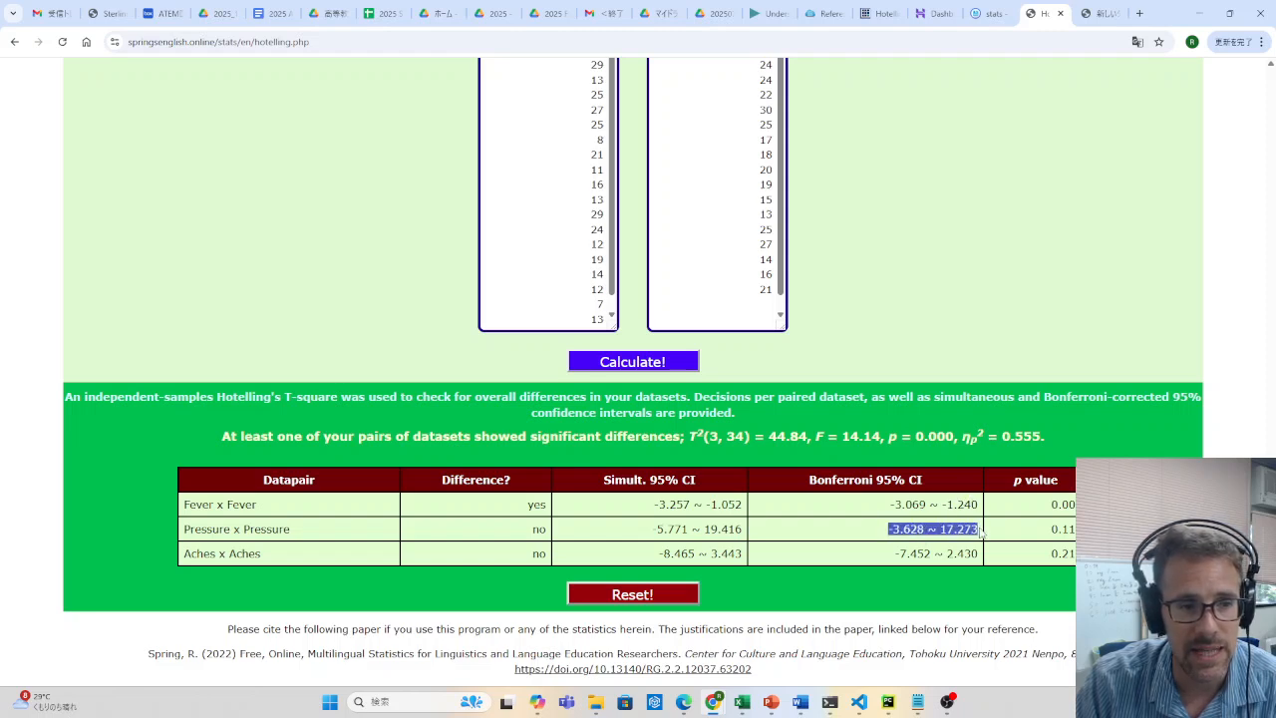
drag(901, 559, 981, 563)
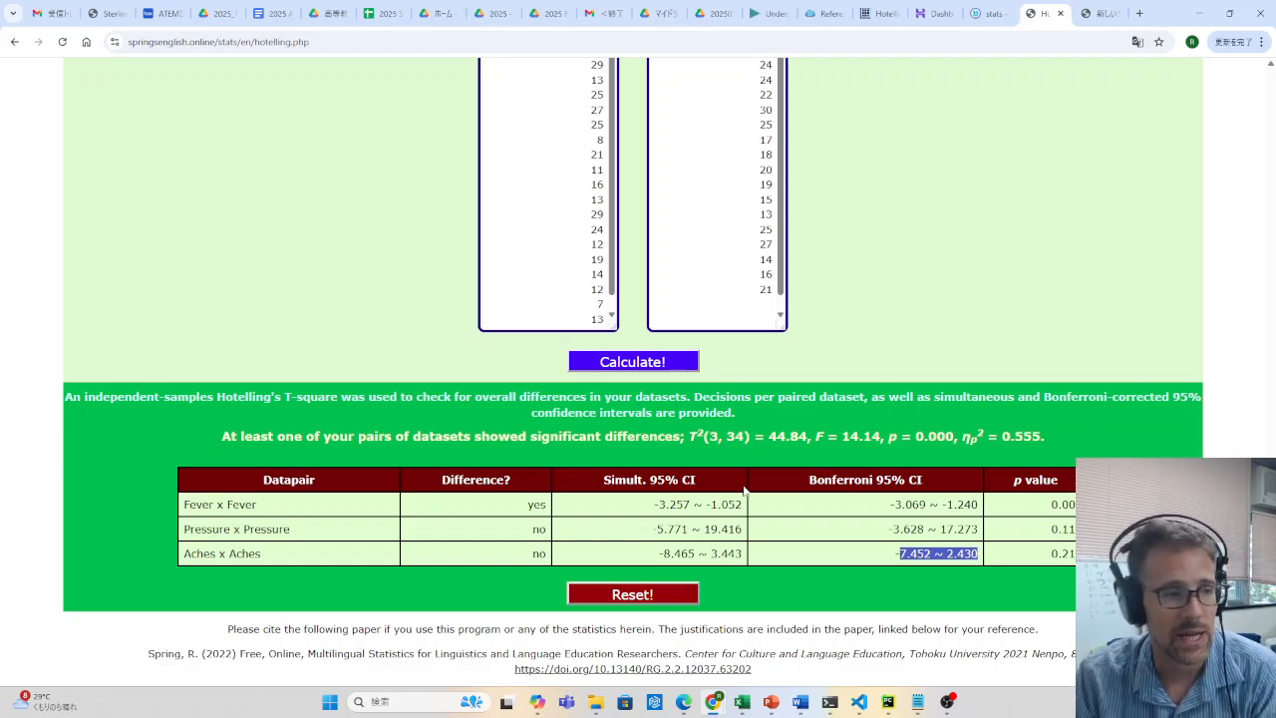
Compare each data pair's difference decision with its Bonferroni 95% confidence interval, focusing on the Fever pair
double_click(536, 554)
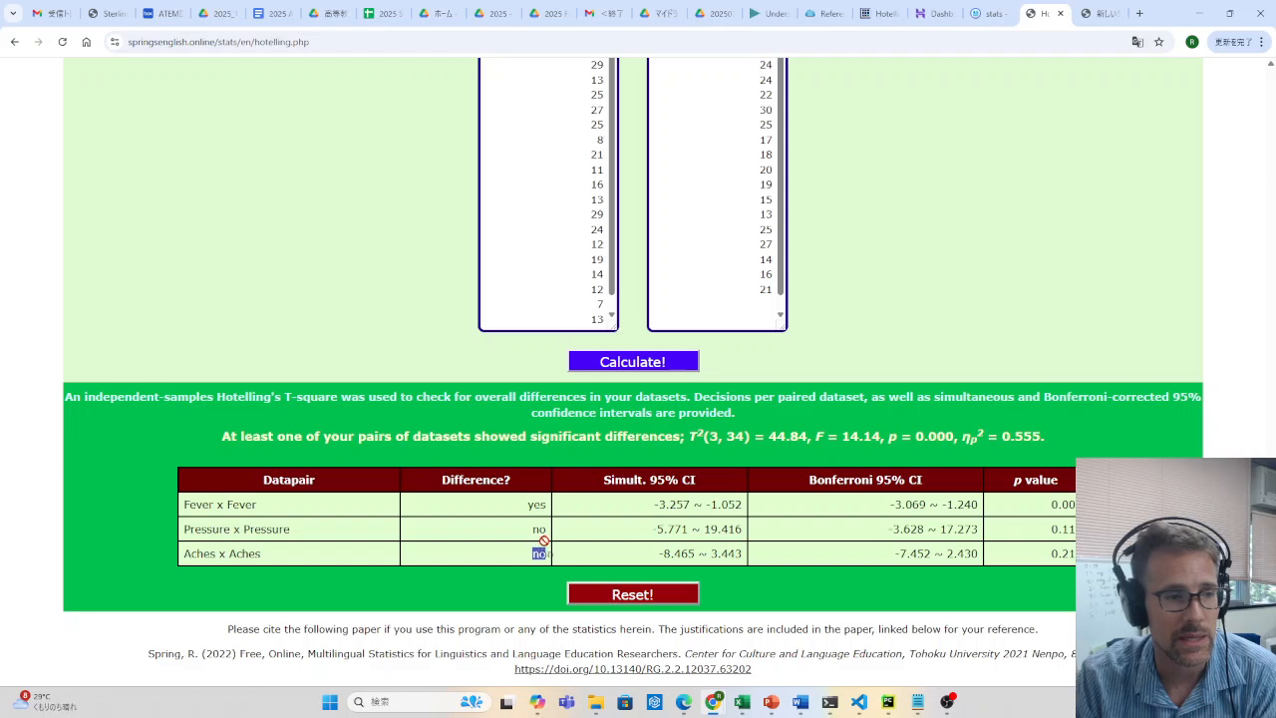
double_click(539, 530)
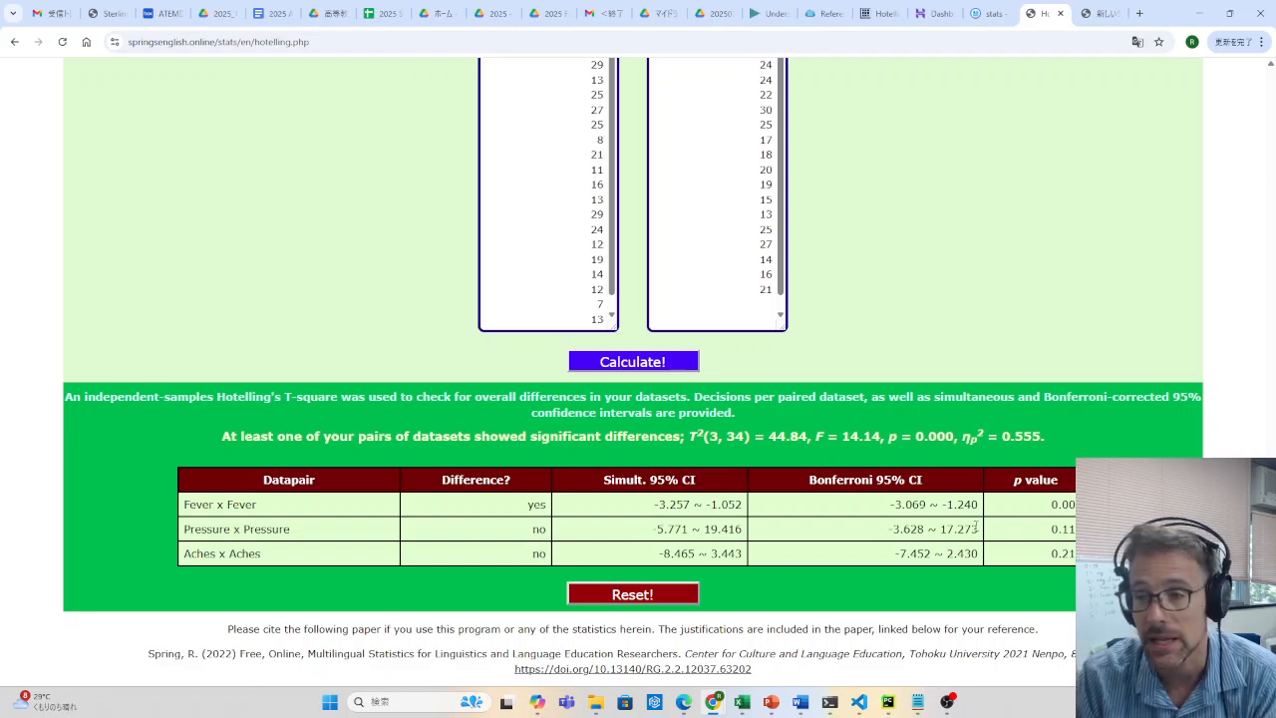
drag(978, 530, 903, 530)
drag(978, 504, 889, 510)
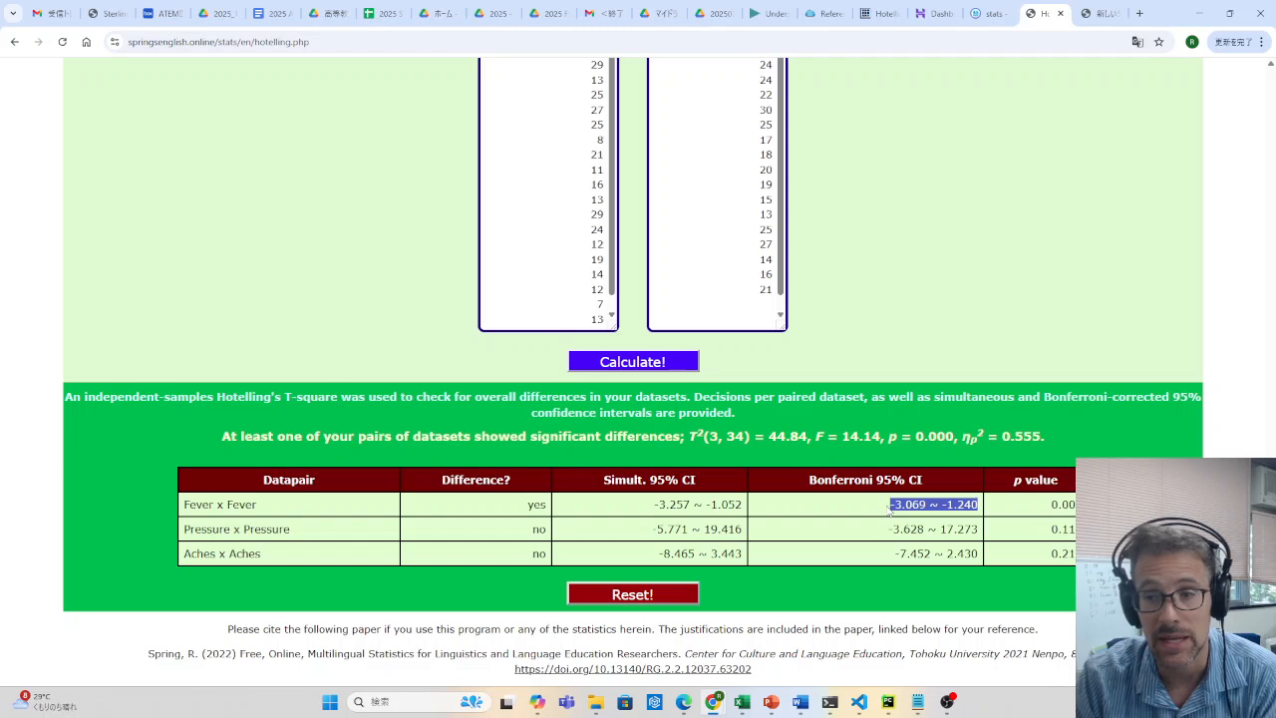
double_click(536, 504)
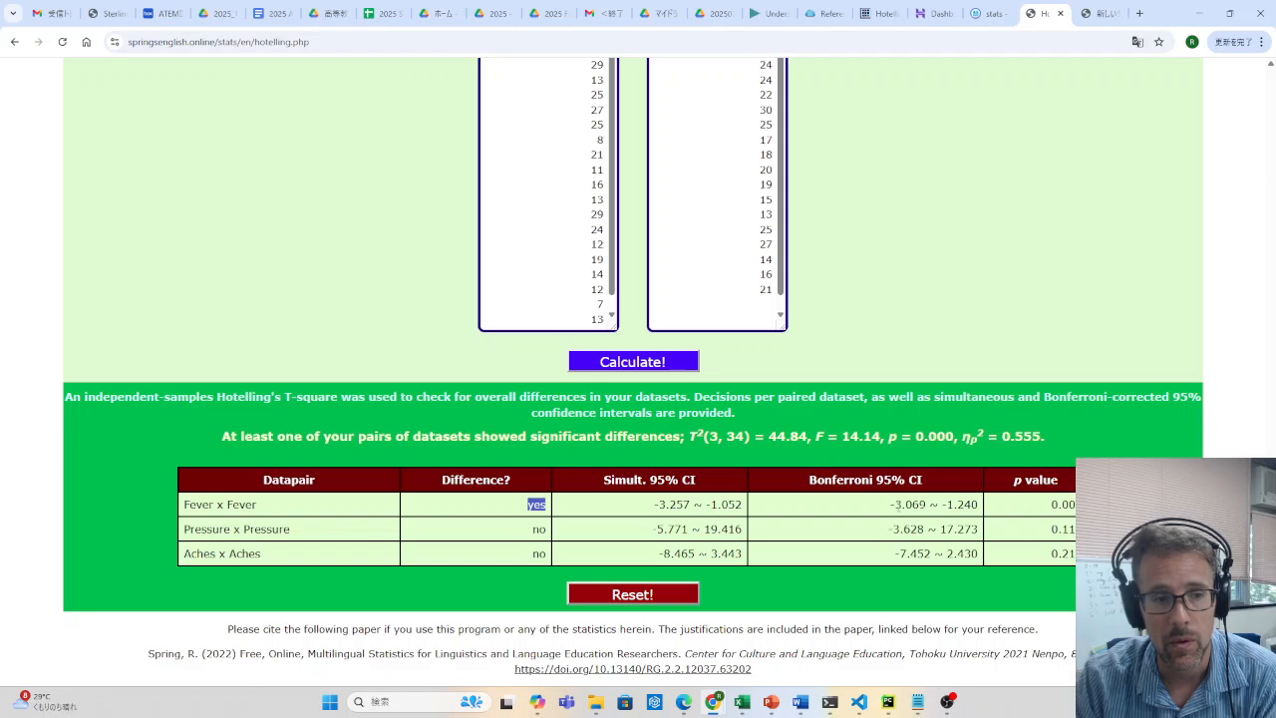
drag(893, 506, 1006, 508)
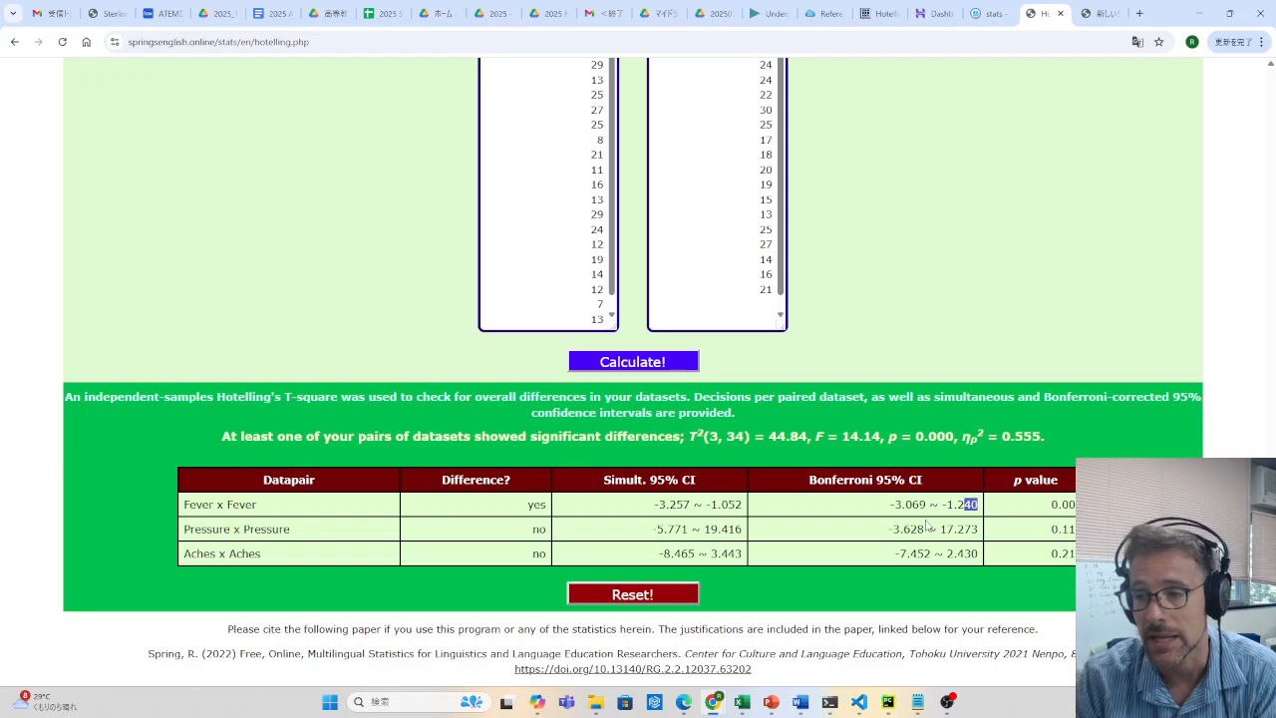
double_click(536, 504)
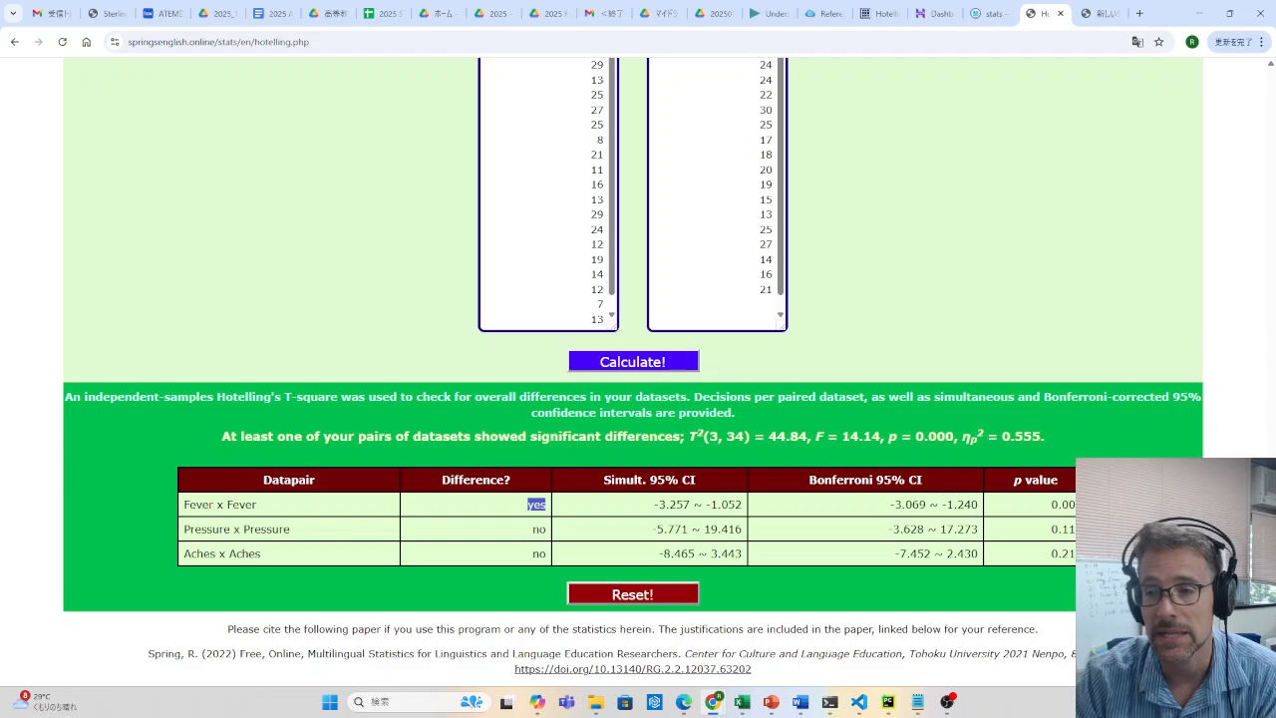
scroll(971, 385, up, 15)
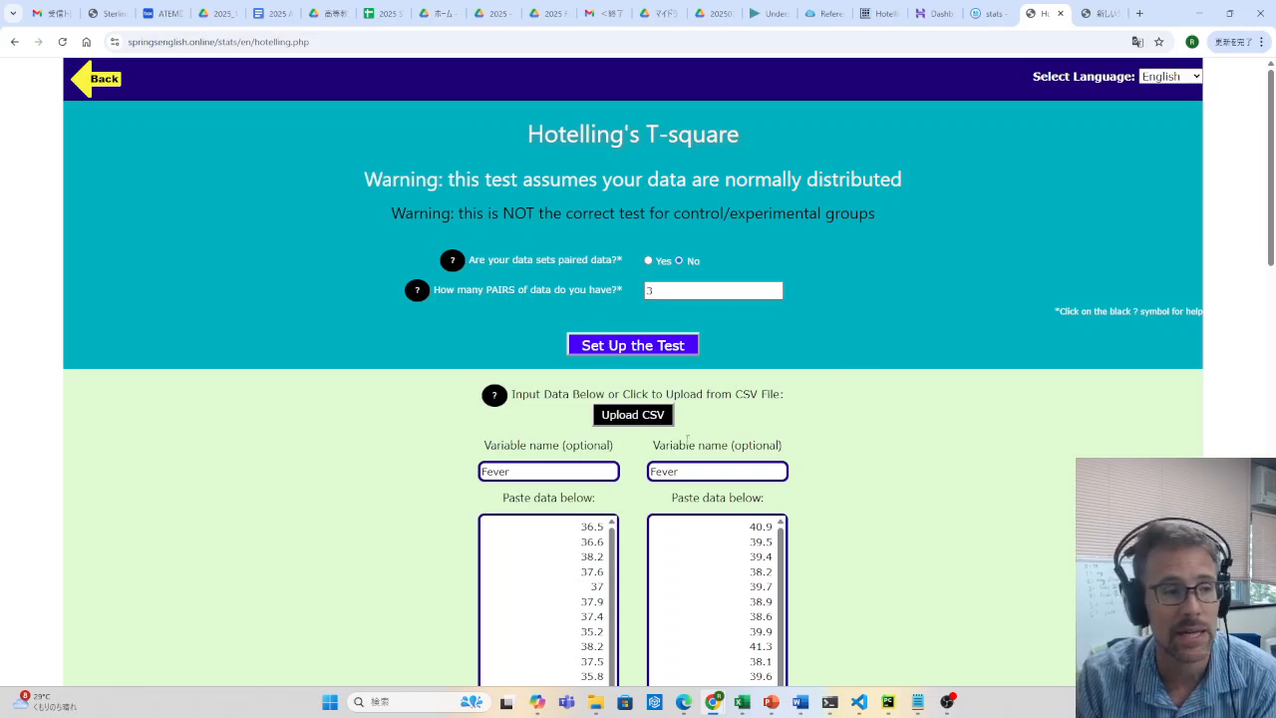
scroll(1051, 427, down, 9)
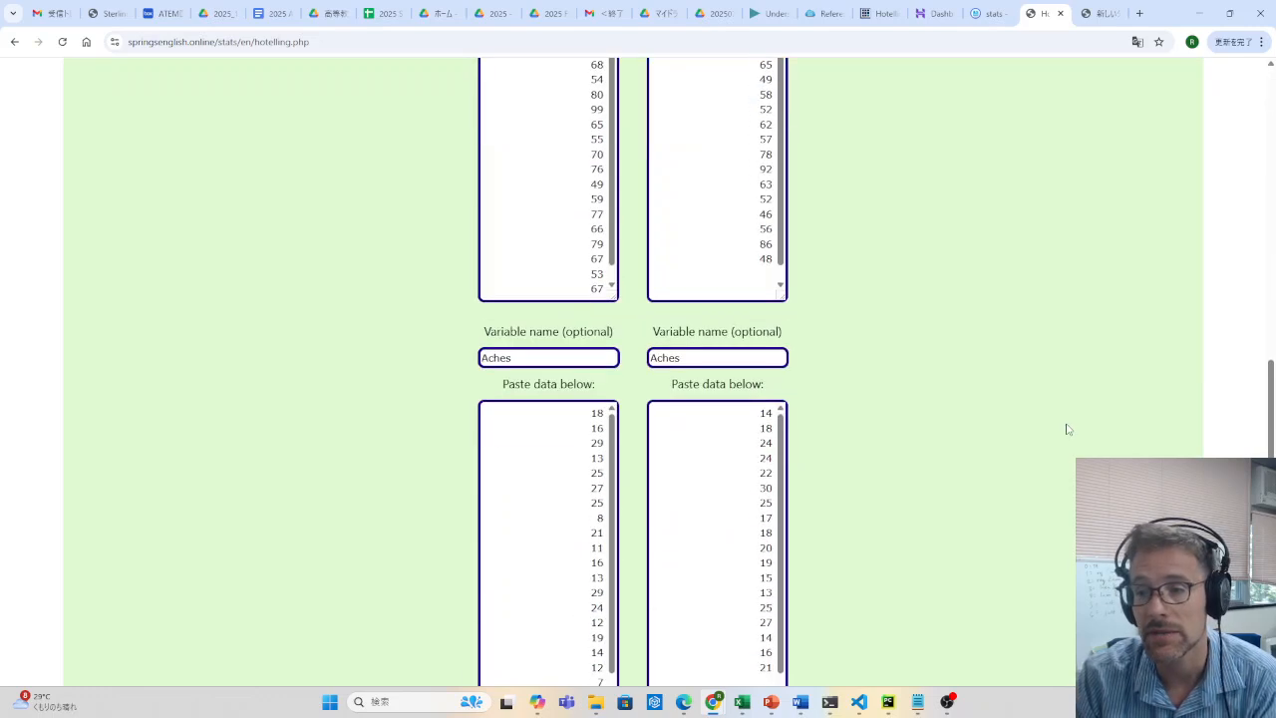